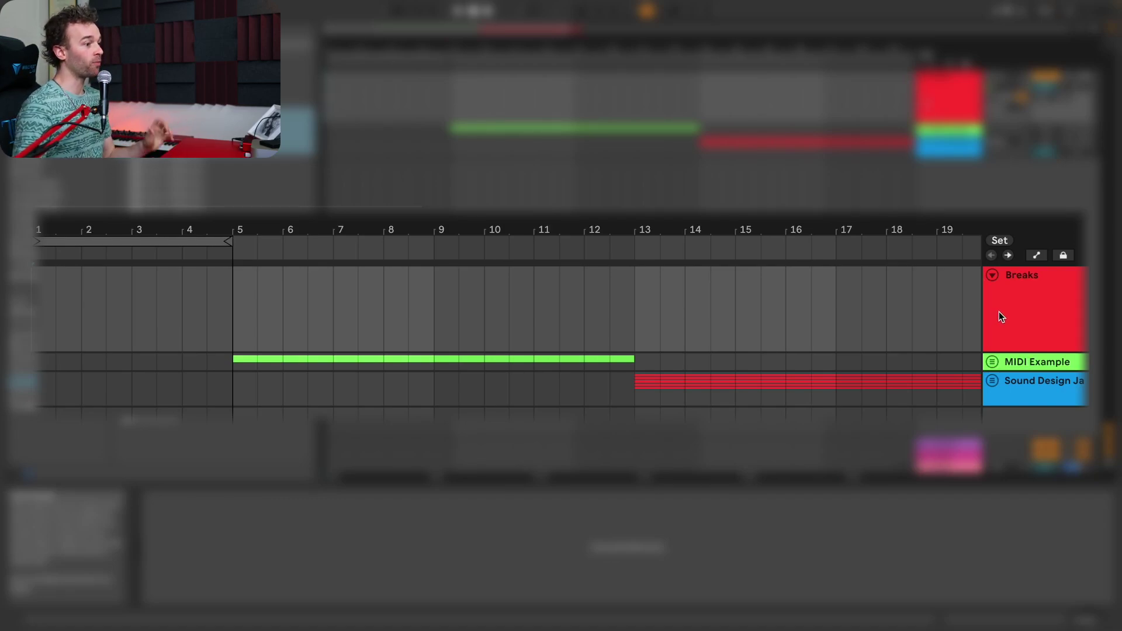
# - Show the Breaks track's take lanes and add four empty lanes beneath it
pyautogui.rightClick(1035, 311)
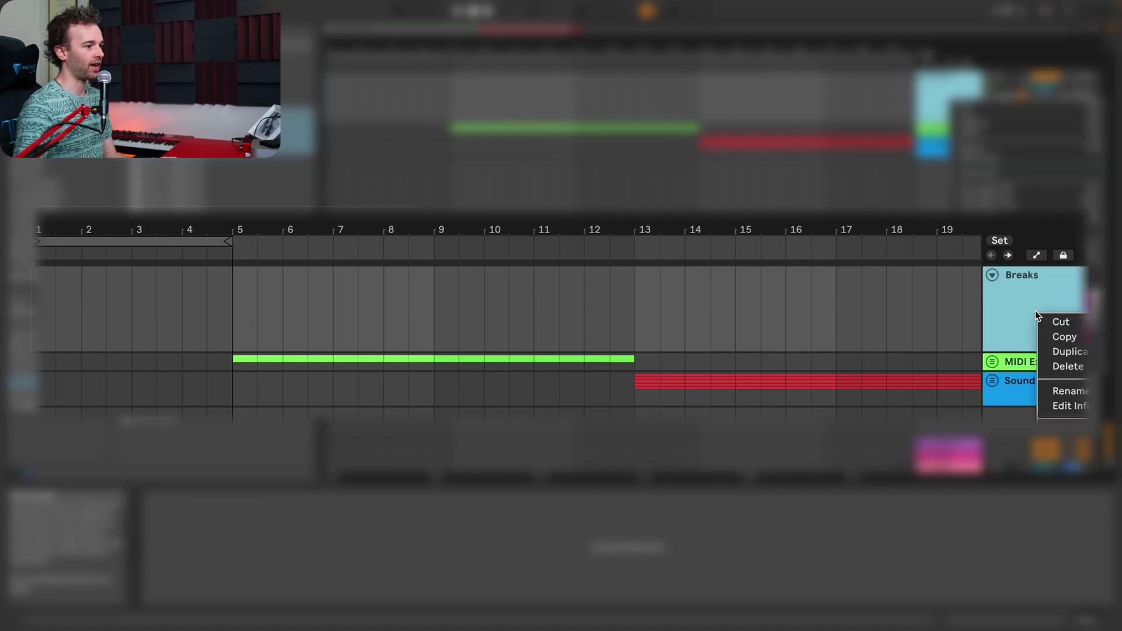
pyautogui.click(905, 348)
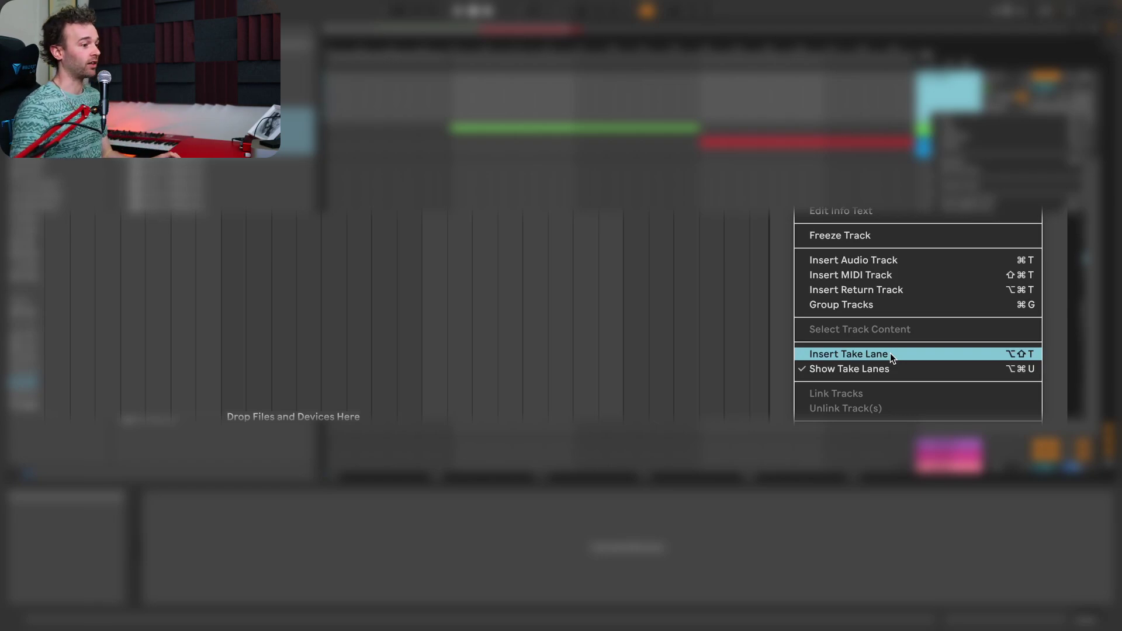
pyautogui.click(890, 353)
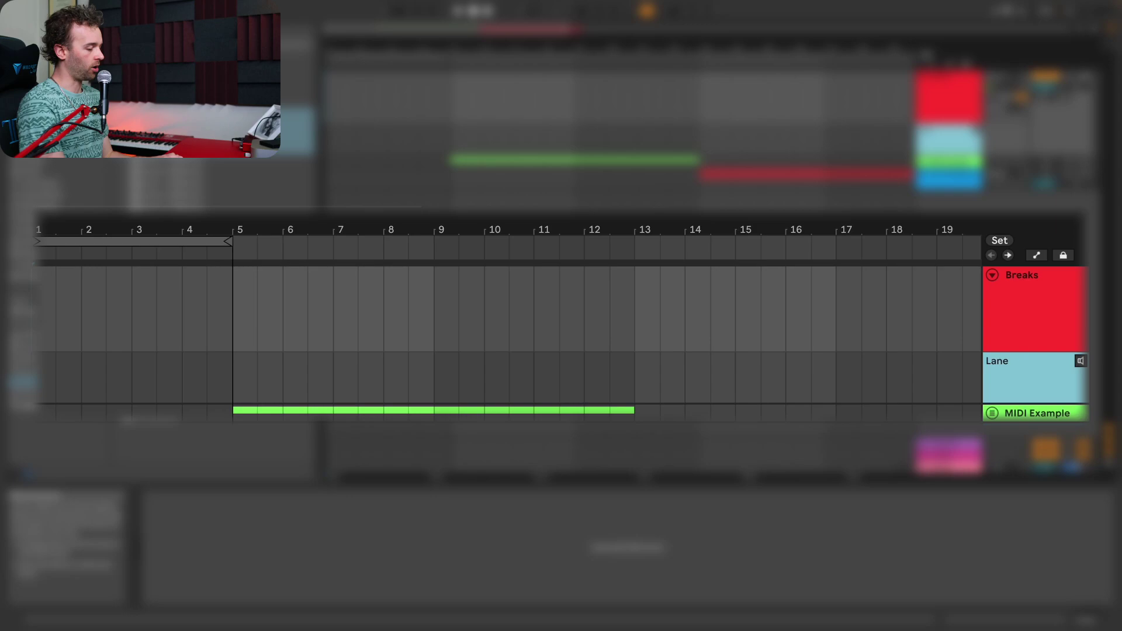
pyautogui.hotkey('alt', 'shift', 't')
pyautogui.hotkey('alt', 'shift', 't')
pyautogui.hotkey('alt', 'shift', 't')
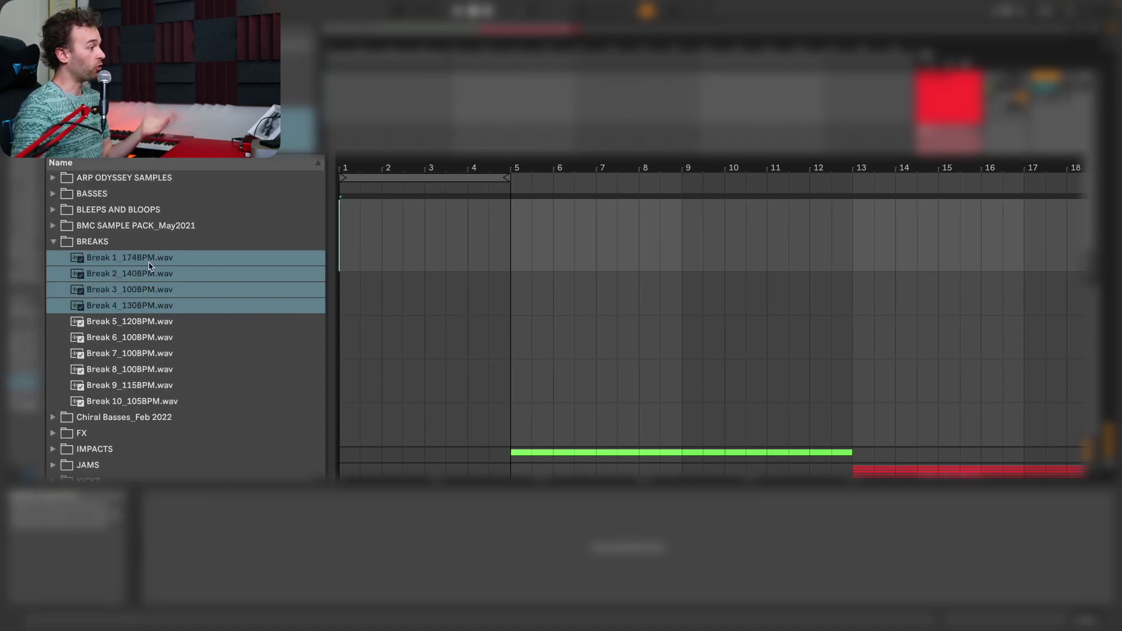
# - Drop the Break 1–4 loops onto the four Breaks take lanes, one per lane, then deselect
pyautogui.moveTo(150, 266); pyautogui.dragTo(221, 259)
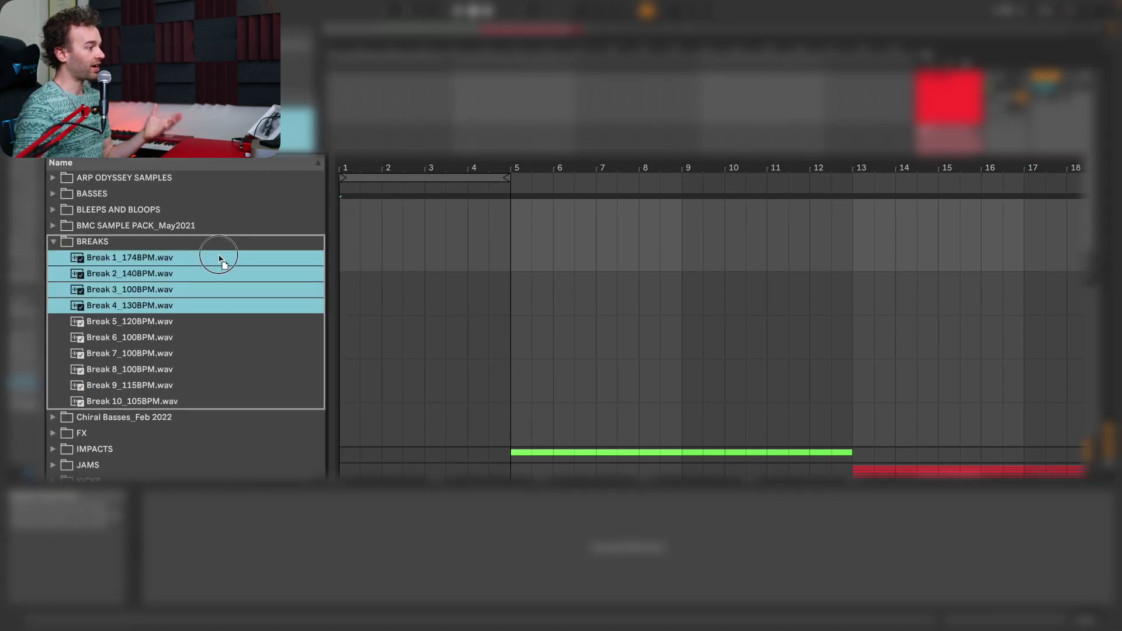
pyautogui.moveTo(318, 281); pyautogui.dragTo(347, 286)
pyautogui.press('ctrl')
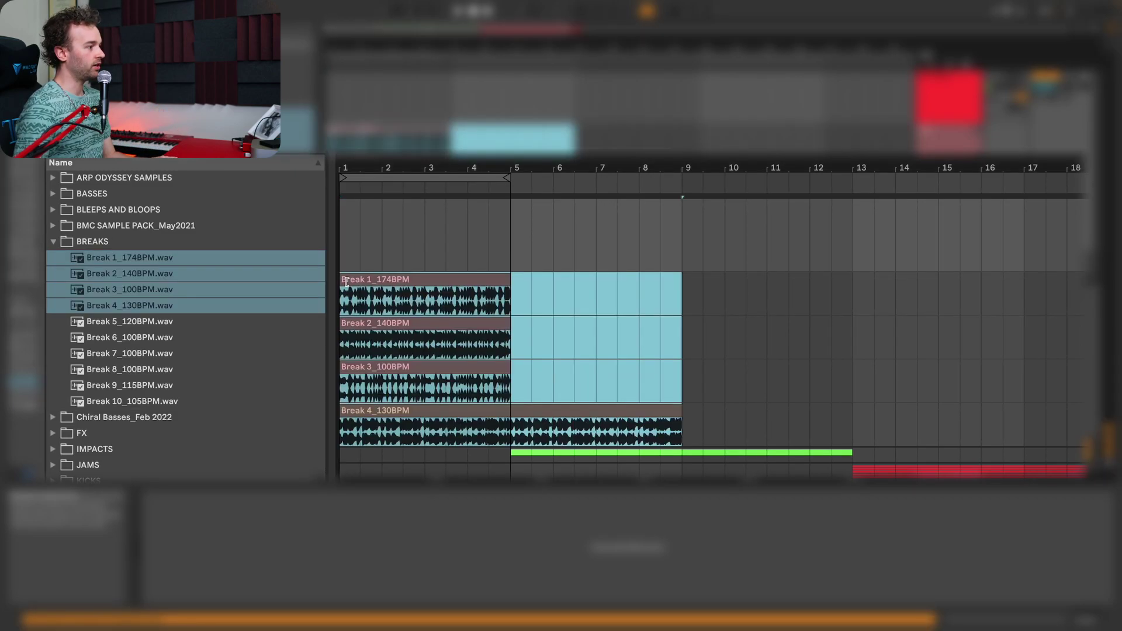
pyautogui.hotkey('ctrl', 'alt', 'b')
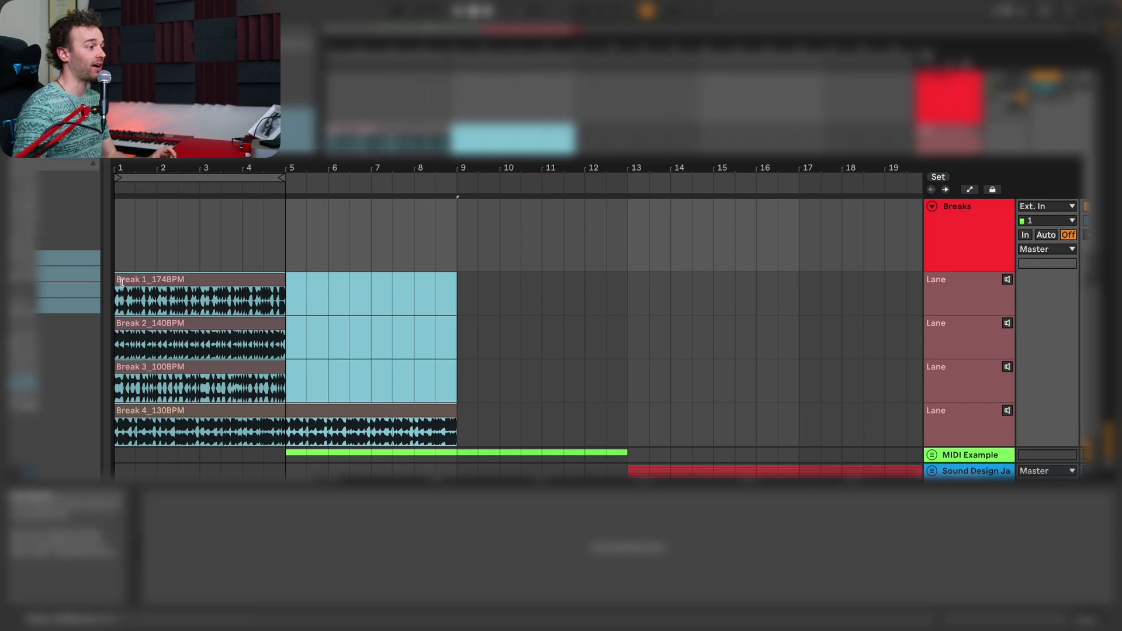
pyautogui.click(118, 248)
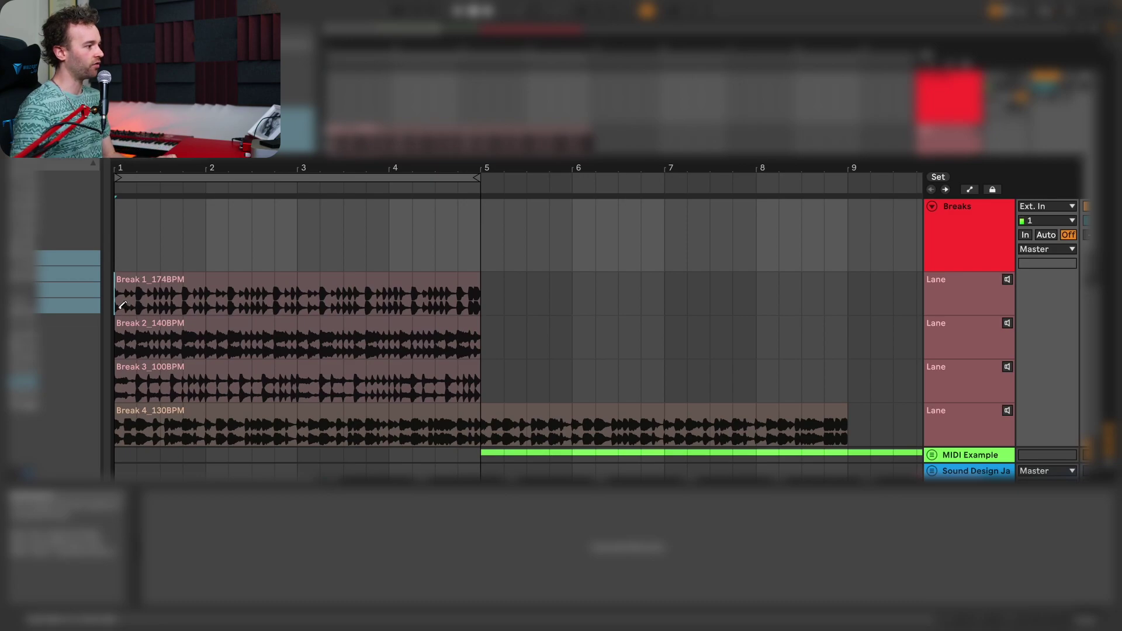
# - Comp beats from Break 1, 3 and 4, plus two Break 2 stretches, into Breaks through bar 5
pyautogui.click(122, 305)
pyautogui.click(169, 378)
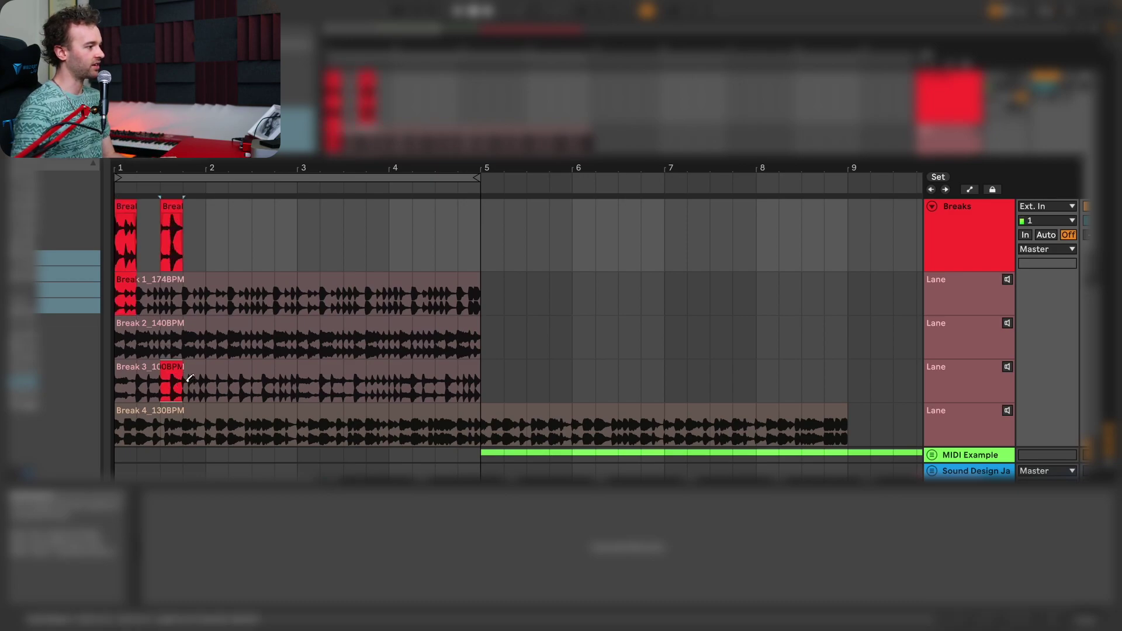
pyautogui.click(171, 295)
pyautogui.click(145, 297)
pyautogui.click(194, 380)
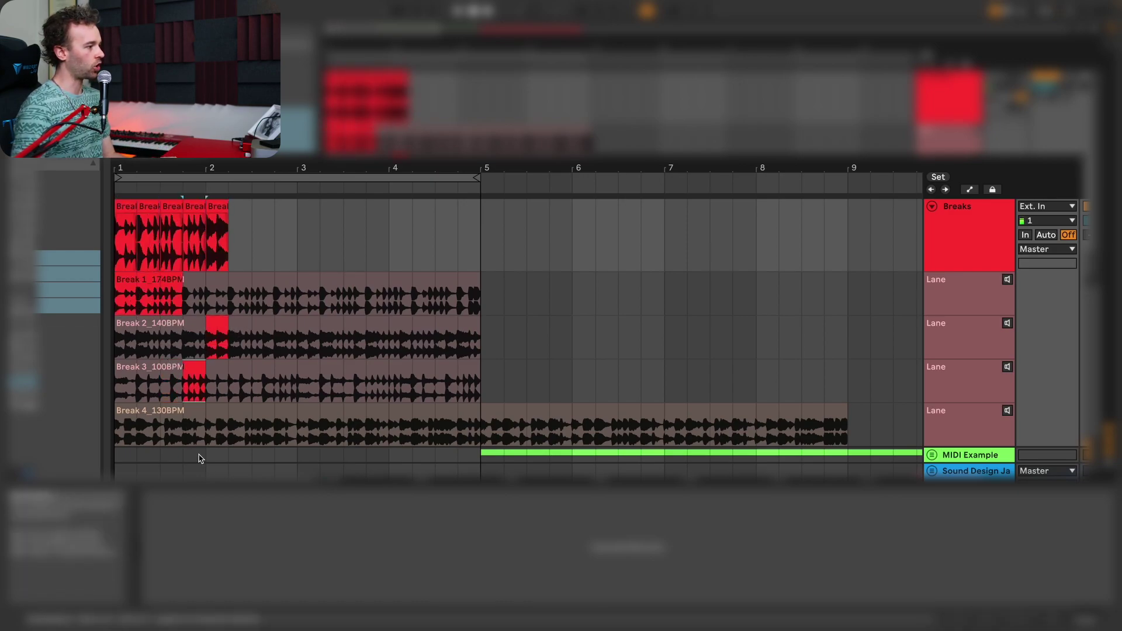
pyautogui.click(263, 427)
pyautogui.click(231, 305)
pyautogui.click(301, 379)
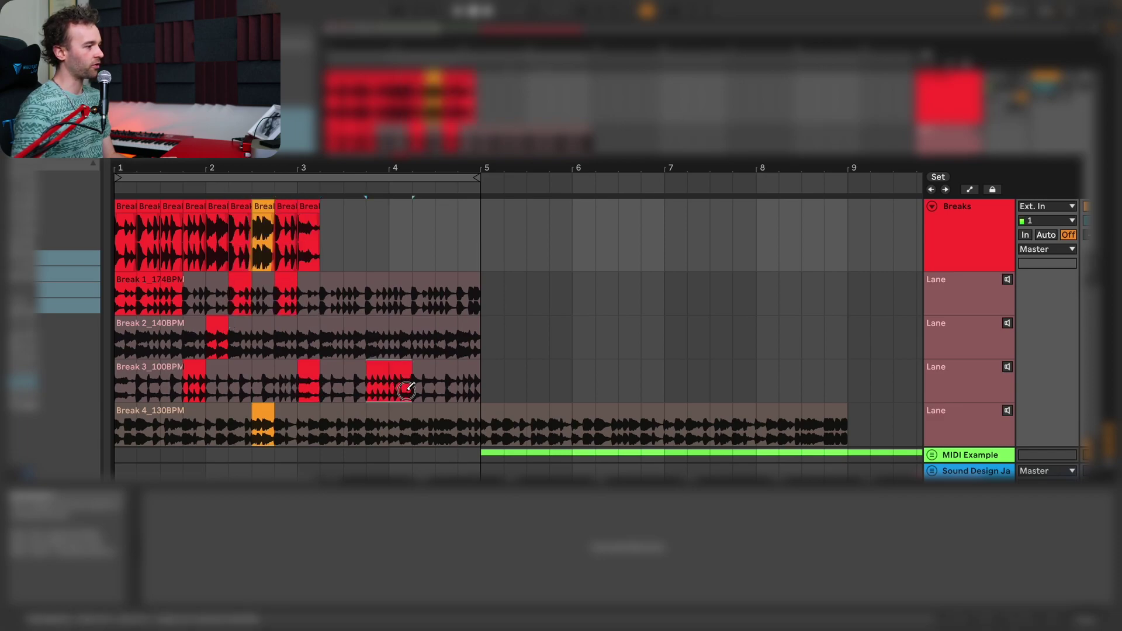
pyautogui.moveTo(328, 344); pyautogui.dragTo(476, 345)
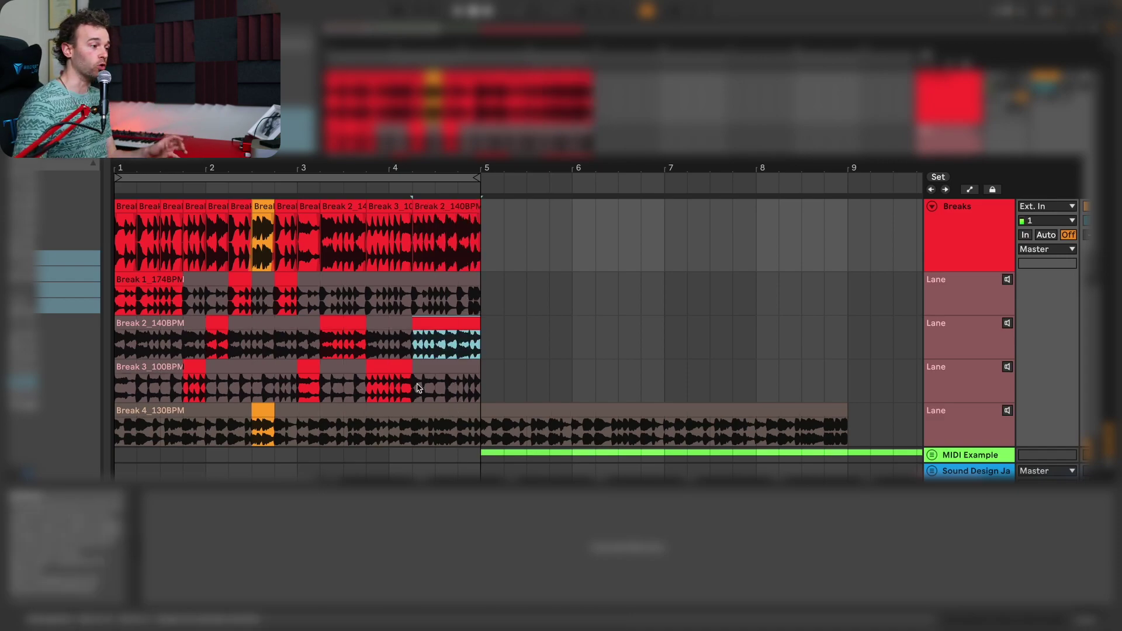
# - Play back the comp and refine it with short slices from Breaks 1–4
pyautogui.click(128, 204)
pyautogui.press('space')
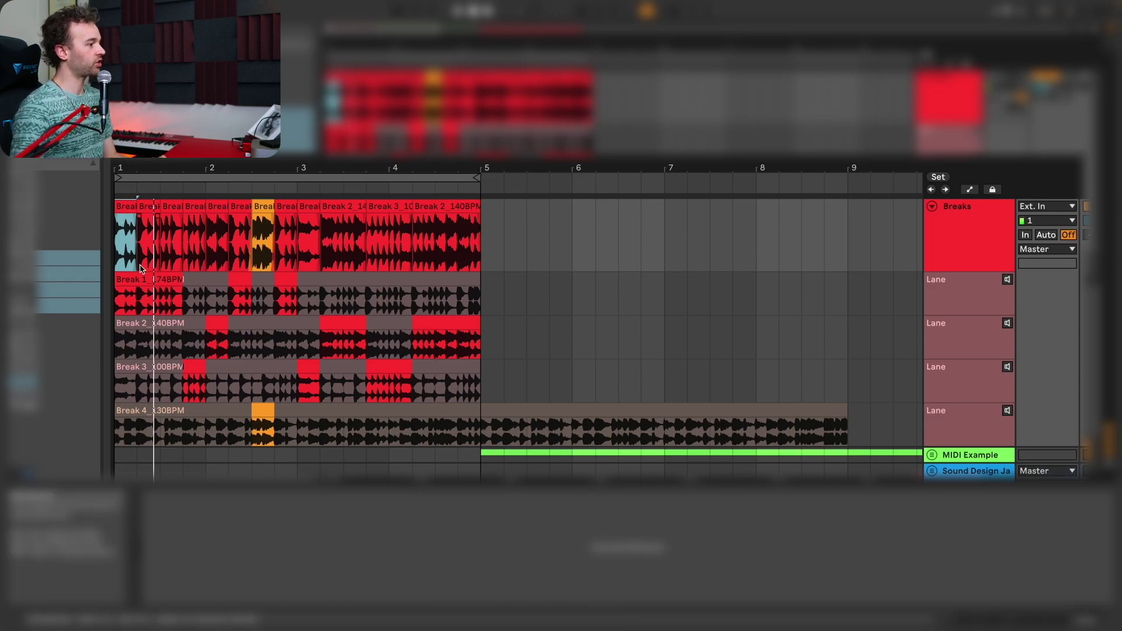
pyautogui.click(142, 346)
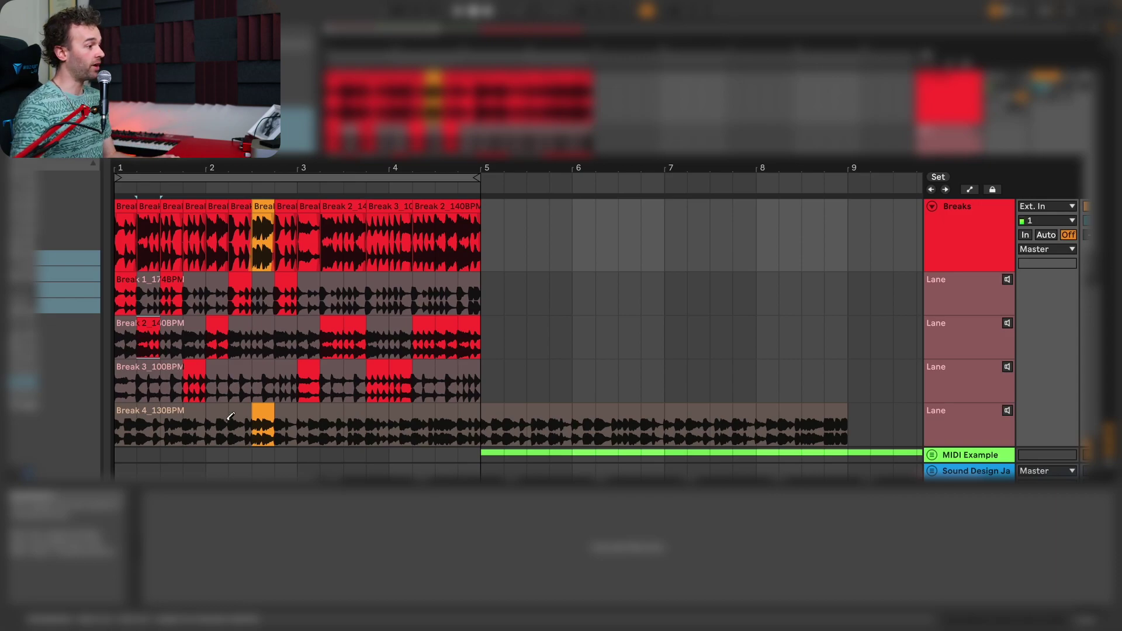
pyautogui.press('+')
pyautogui.press('+')
pyautogui.press('+')
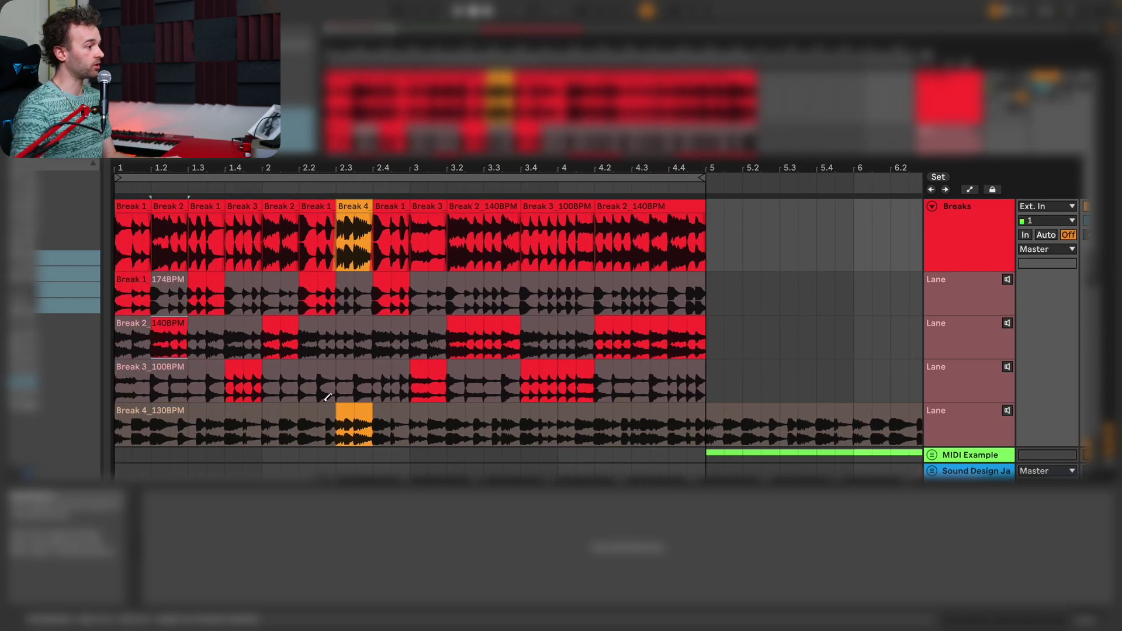
pyautogui.click(323, 416)
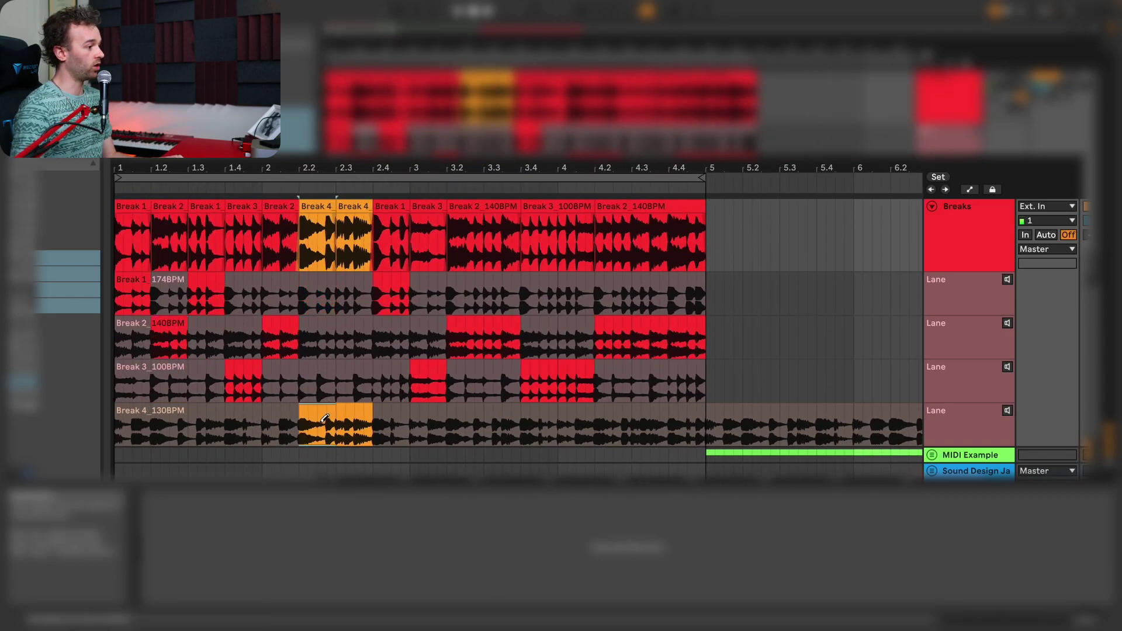
pyautogui.click(348, 383)
pyautogui.click(333, 303)
pyautogui.click(400, 345)
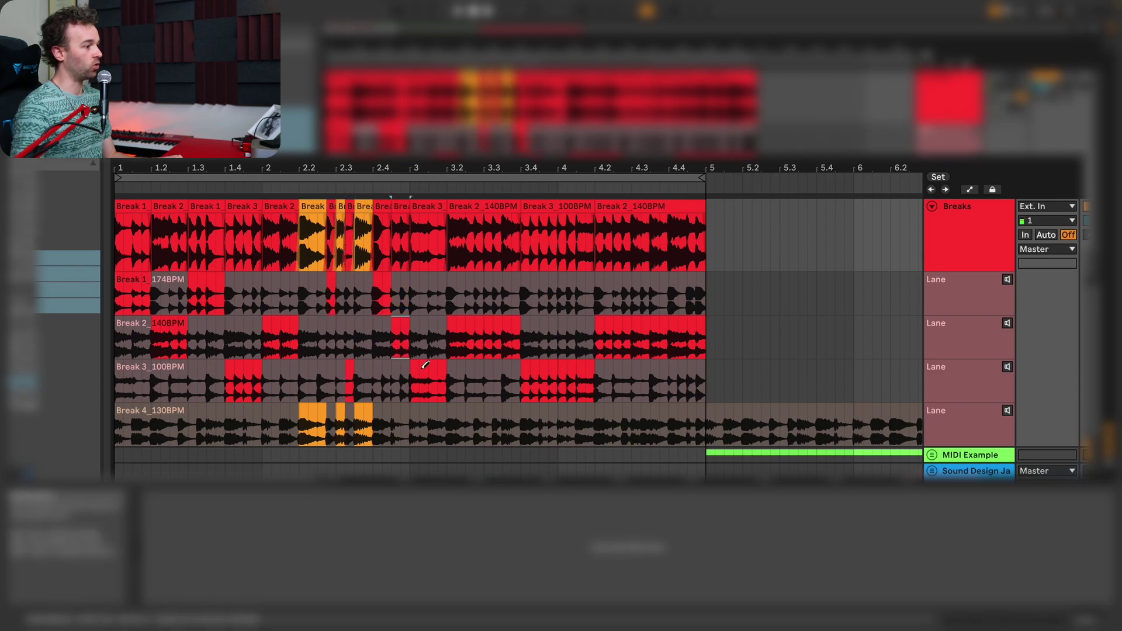
pyautogui.click(453, 416)
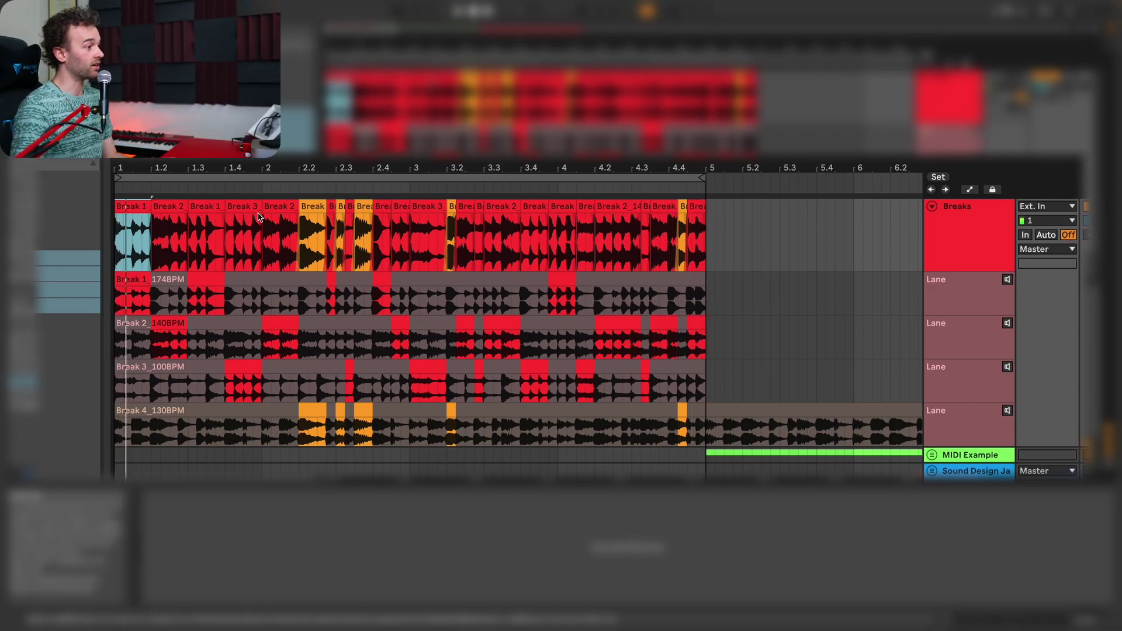
# - Transpose the Break 4 slice up one semitone, then check the Break 3 and Break 2 slices
pyautogui.click(312, 206)
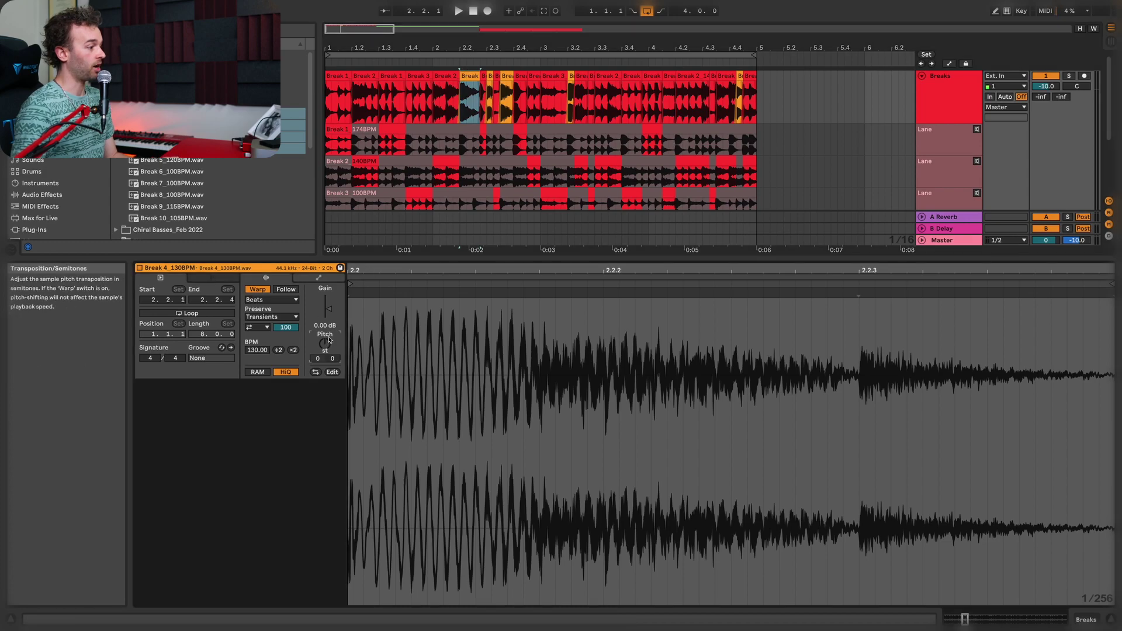
pyautogui.moveTo(328, 340); pyautogui.dragTo(328, 337)
pyautogui.click(552, 75)
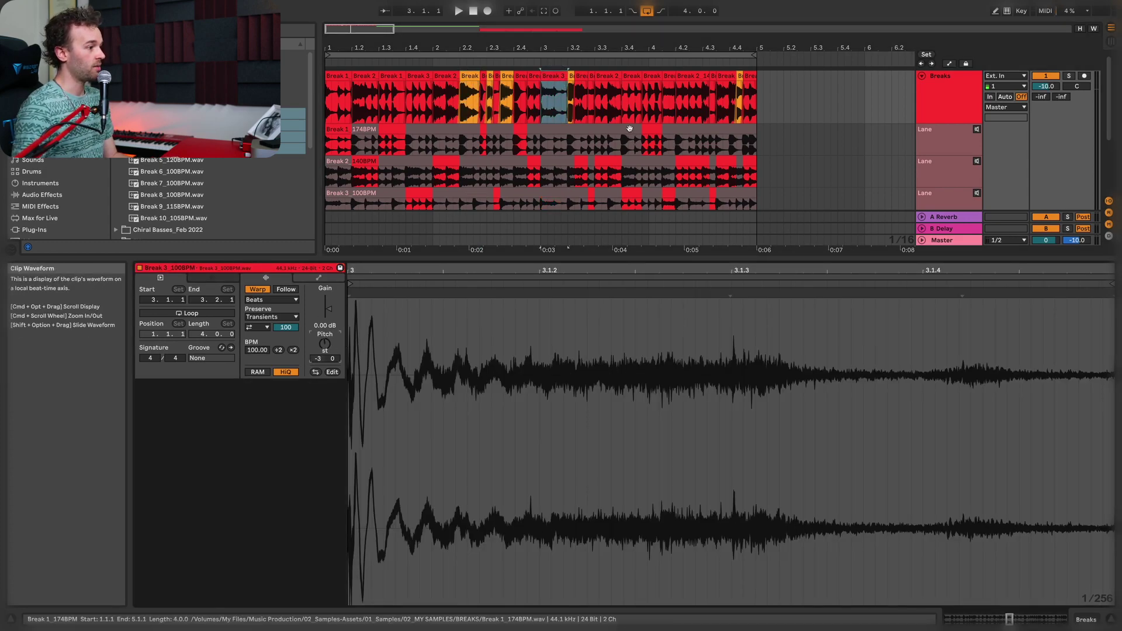
pyautogui.click(607, 93)
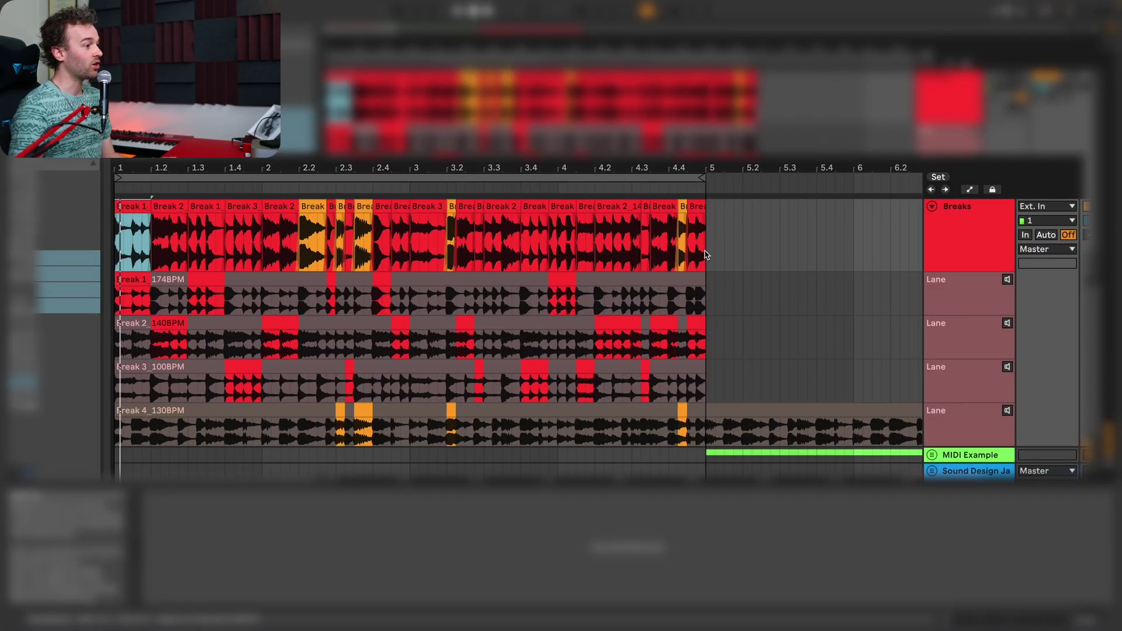
# - Consolidate the whole comped break into one clip spanning bars 1–5
pyautogui.moveTo(704, 245); pyautogui.dragTo(87, 227)
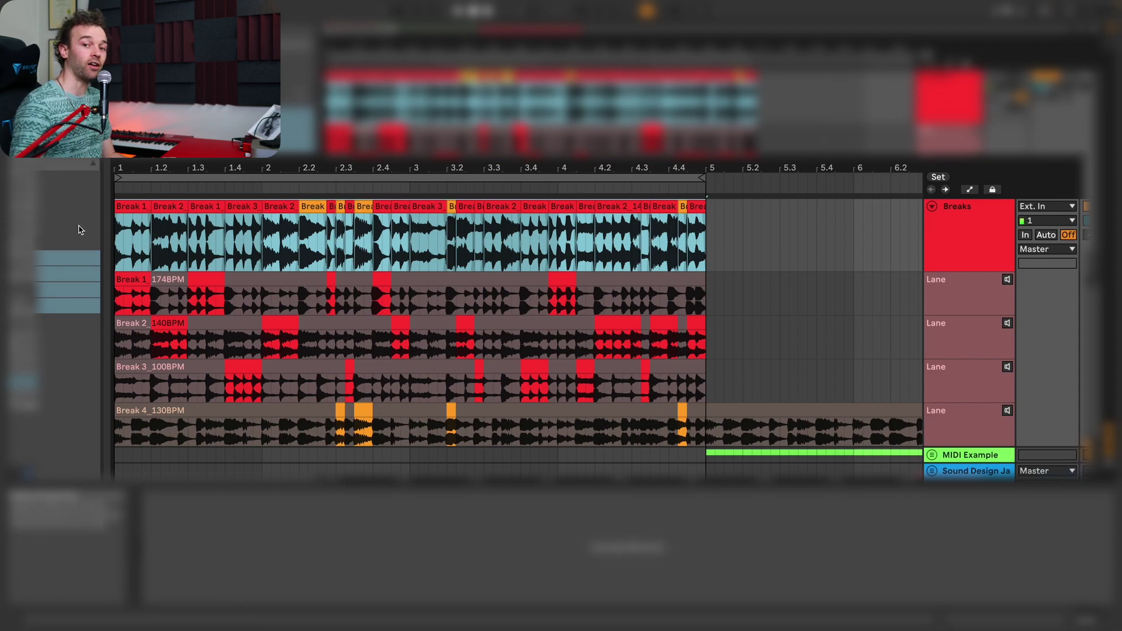
pyautogui.rightClick(124, 211)
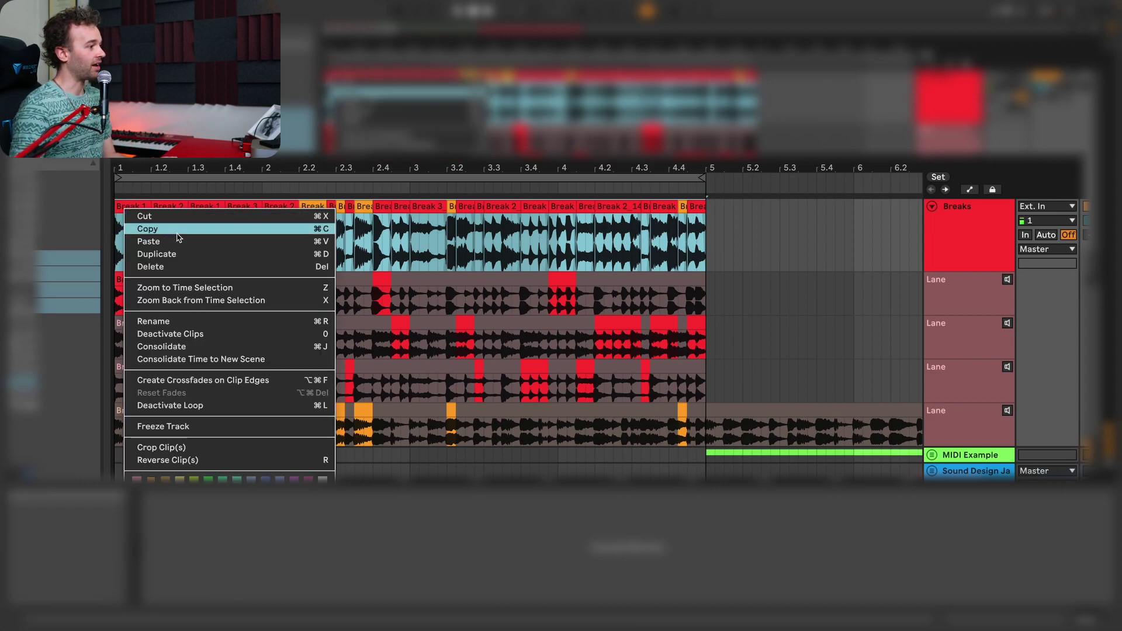
pyautogui.click(199, 346)
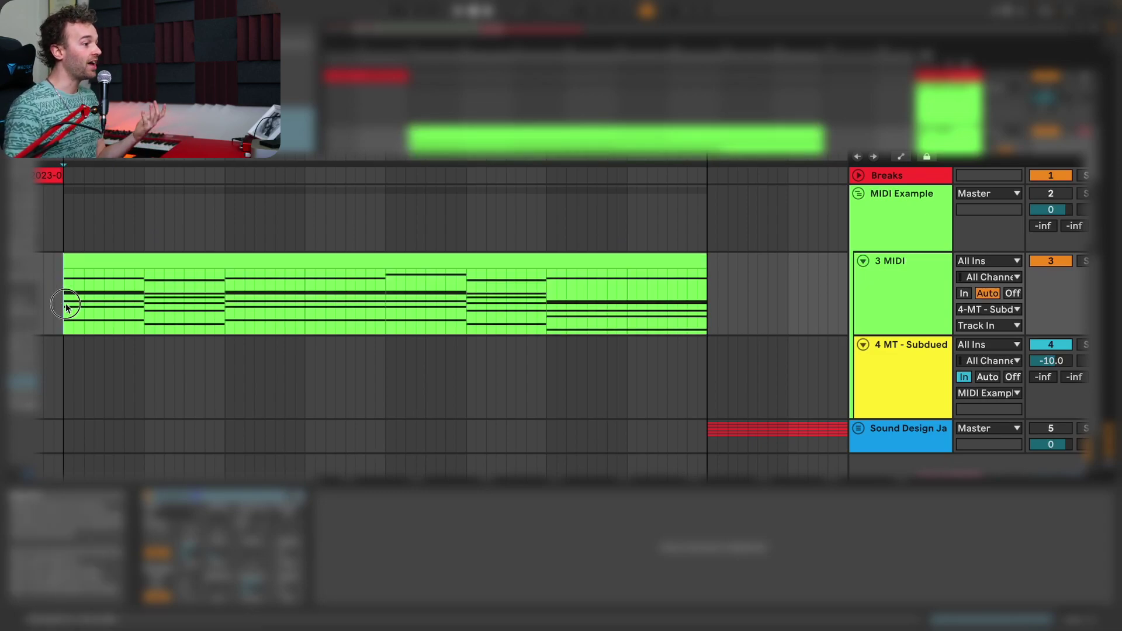
# - Select the 3 MIDI clip's time span and compare the 3 MIDI and 4 MT - Subdued tracks
pyautogui.moveTo(66, 308); pyautogui.dragTo(698, 330)
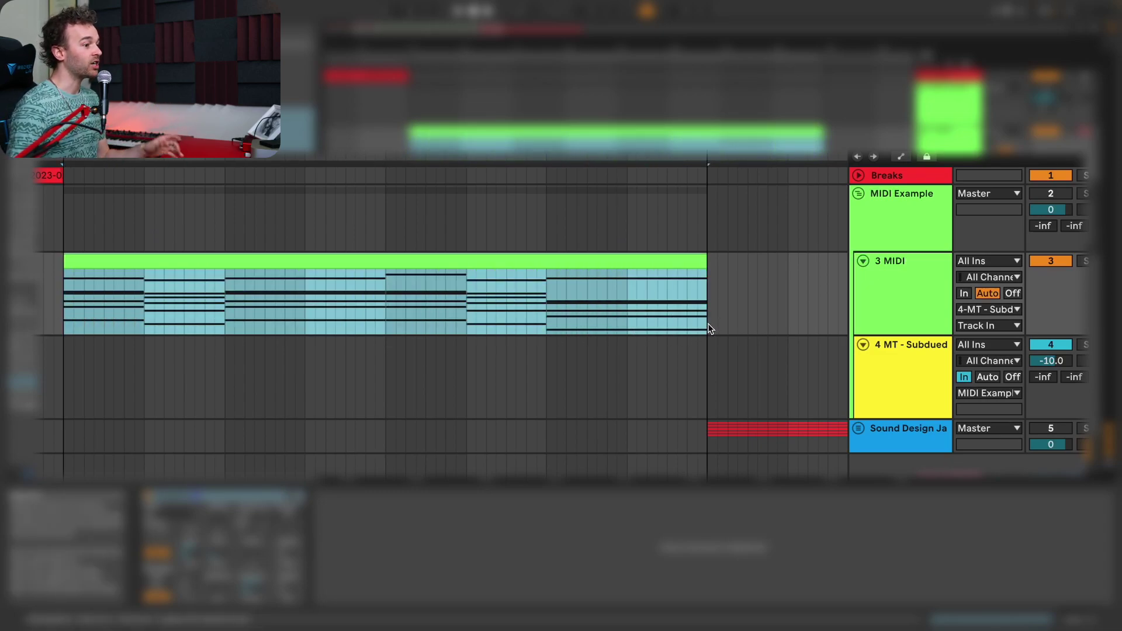
pyautogui.click(915, 388)
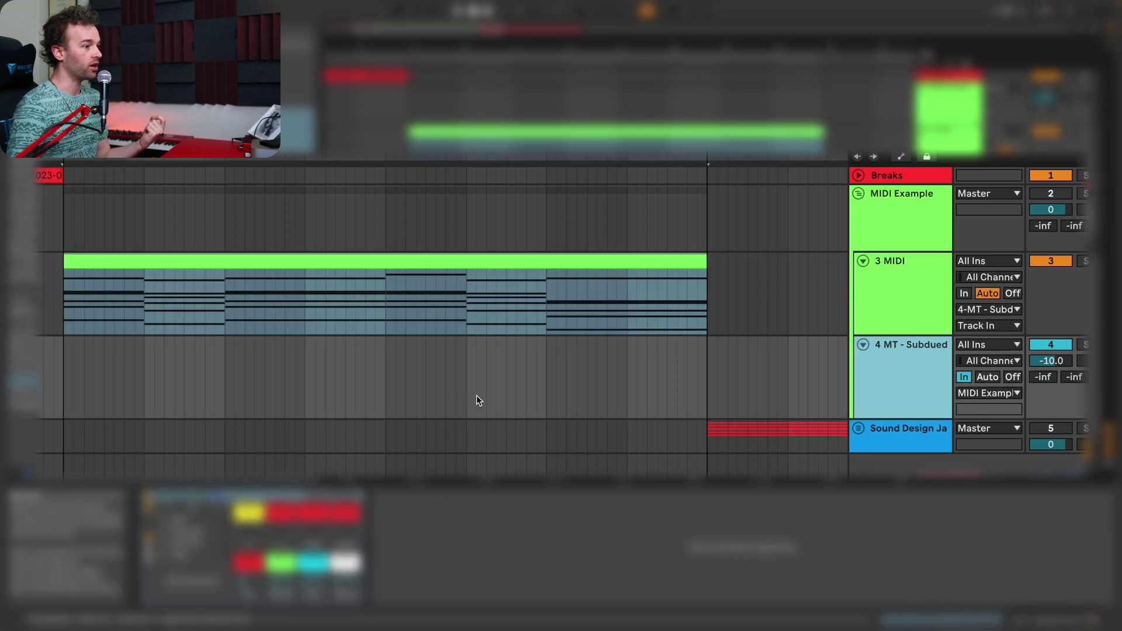
pyautogui.click(884, 296)
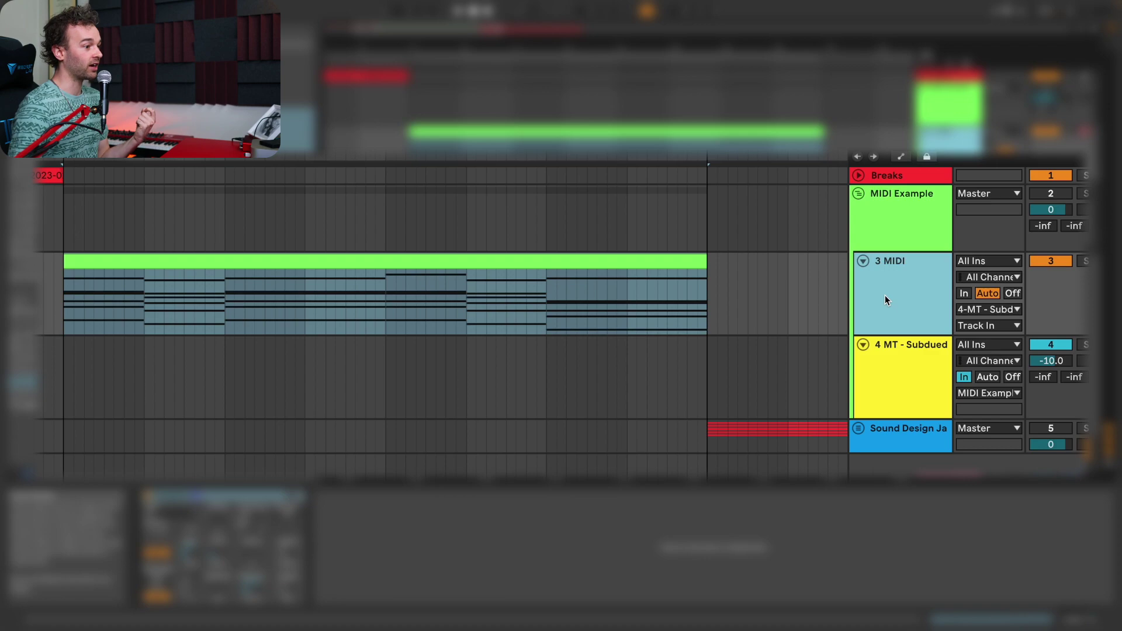
pyautogui.click(904, 360)
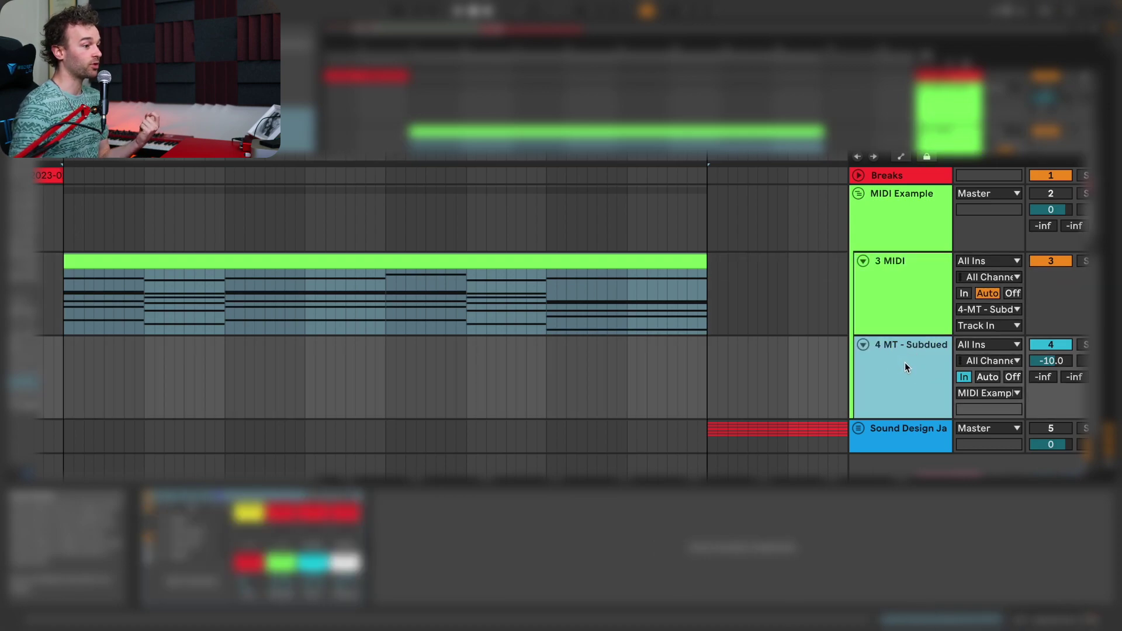
pyautogui.click(920, 301)
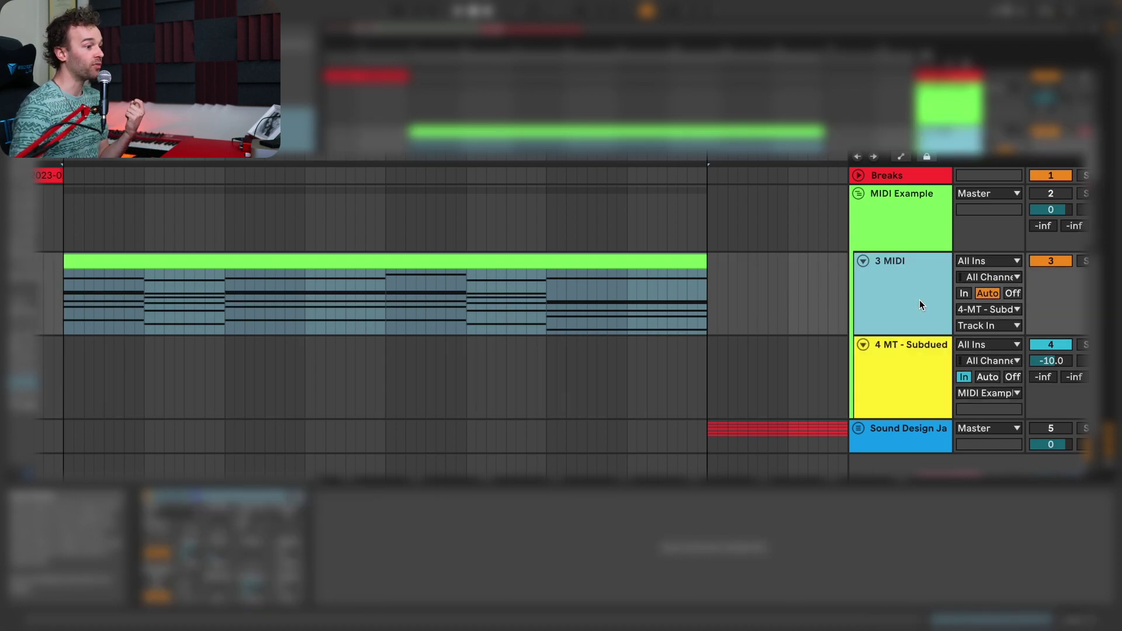
pyautogui.click(919, 360)
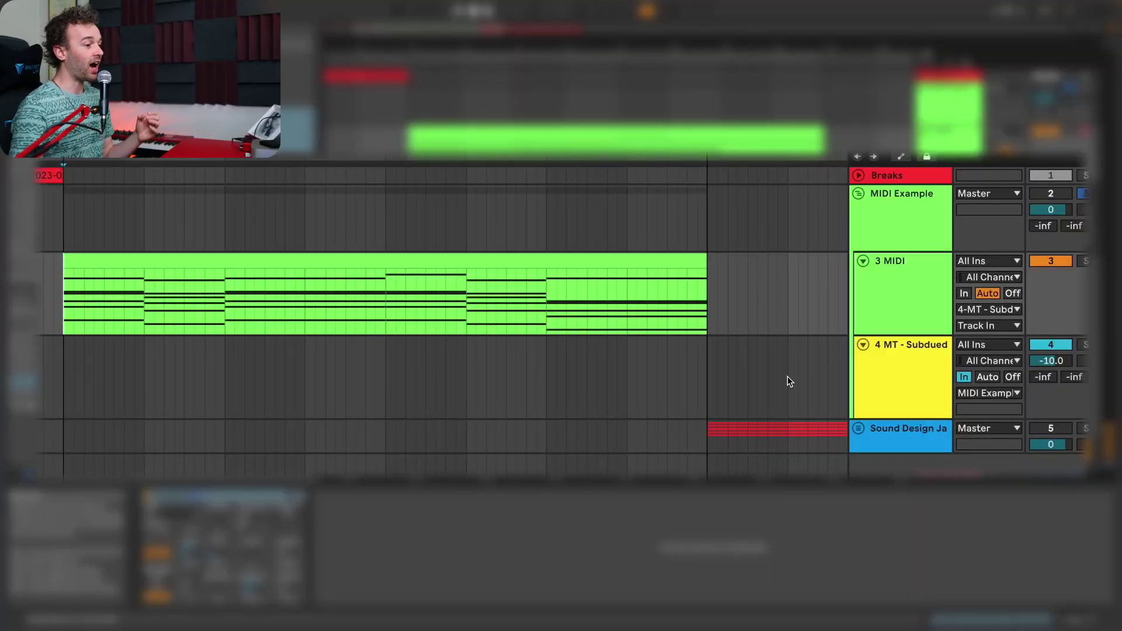
# - Arm 4 MT - Subdued, select the 3 MIDI clip, and show the track's Arpeggiator
pyautogui.click(525, 328)
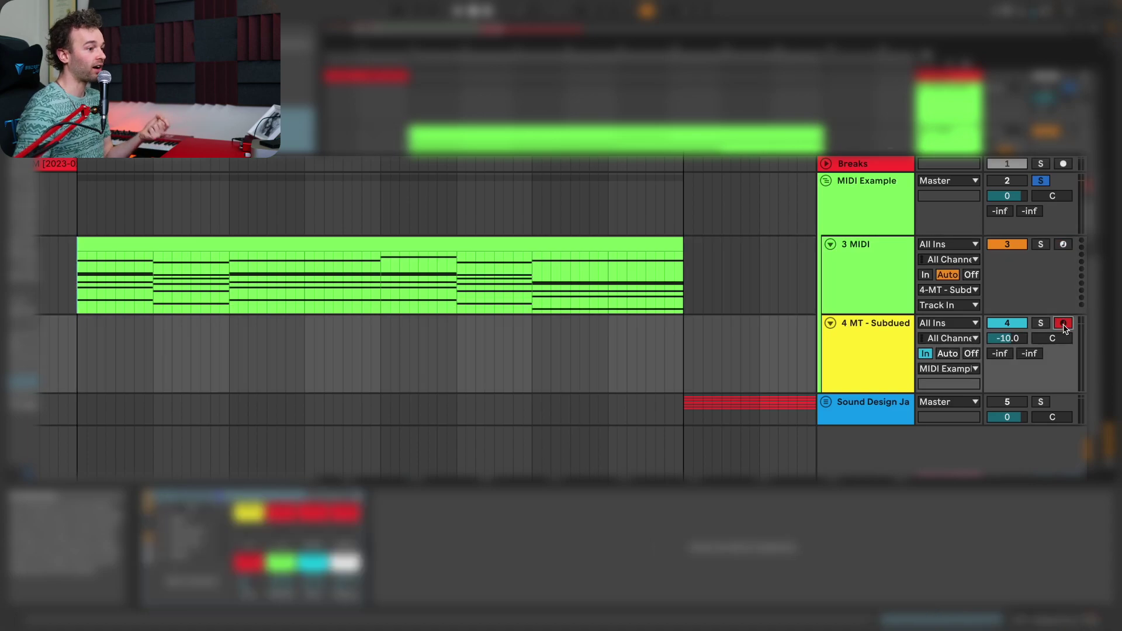
pyautogui.click(79, 295)
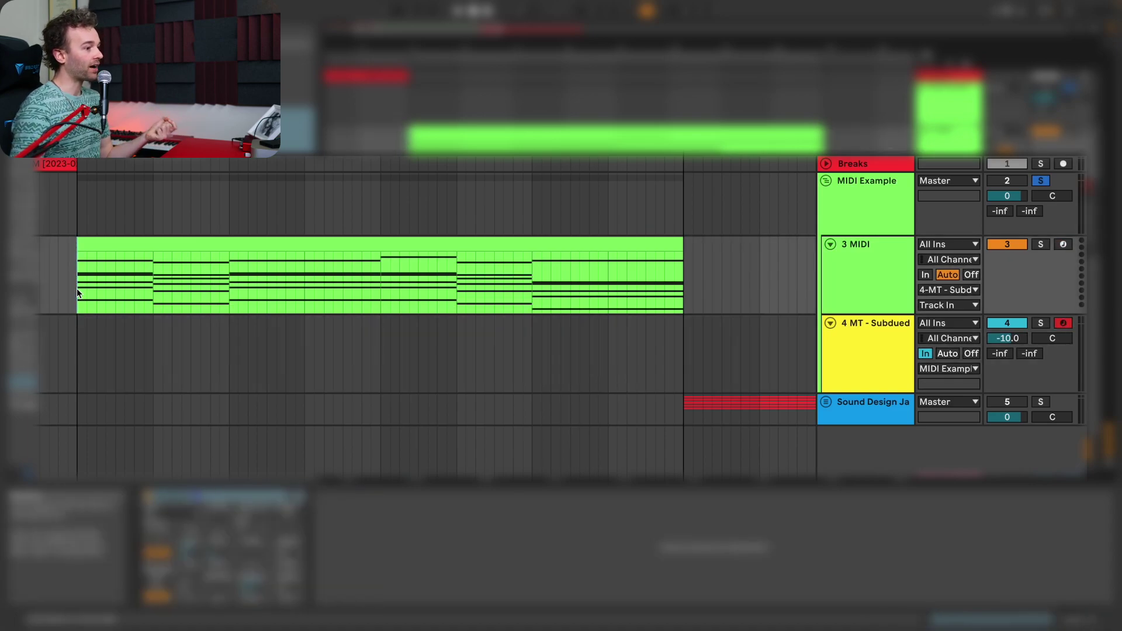
pyautogui.click(872, 326)
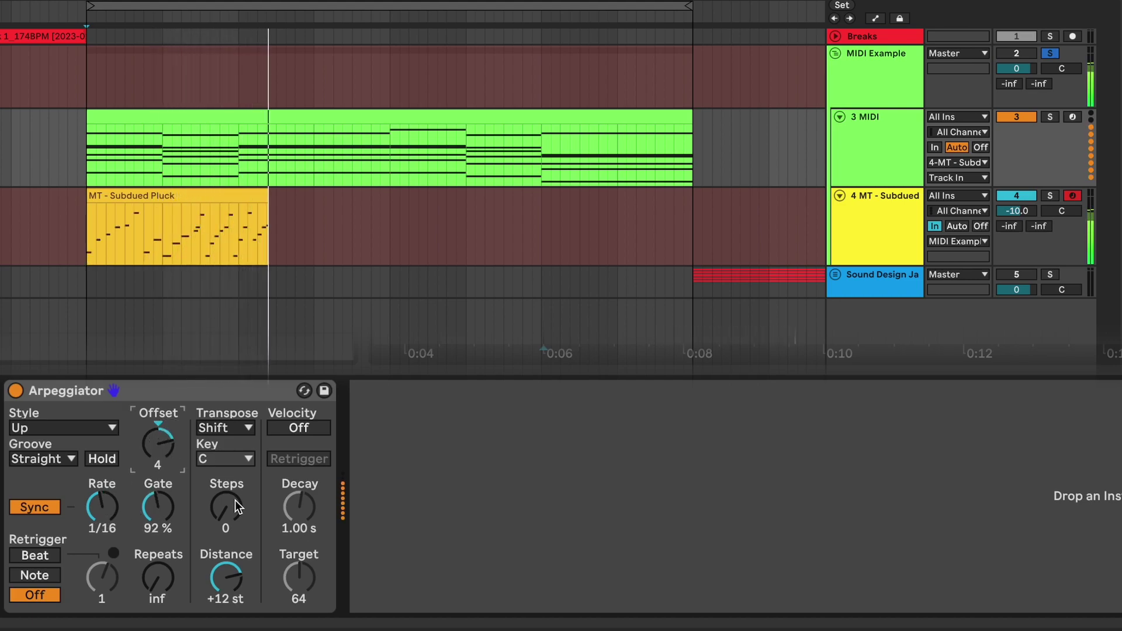
# - Switch the Arpeggiator style to Random Other and change its rate
pyautogui.click(35, 428)
pyautogui.click(53, 388)
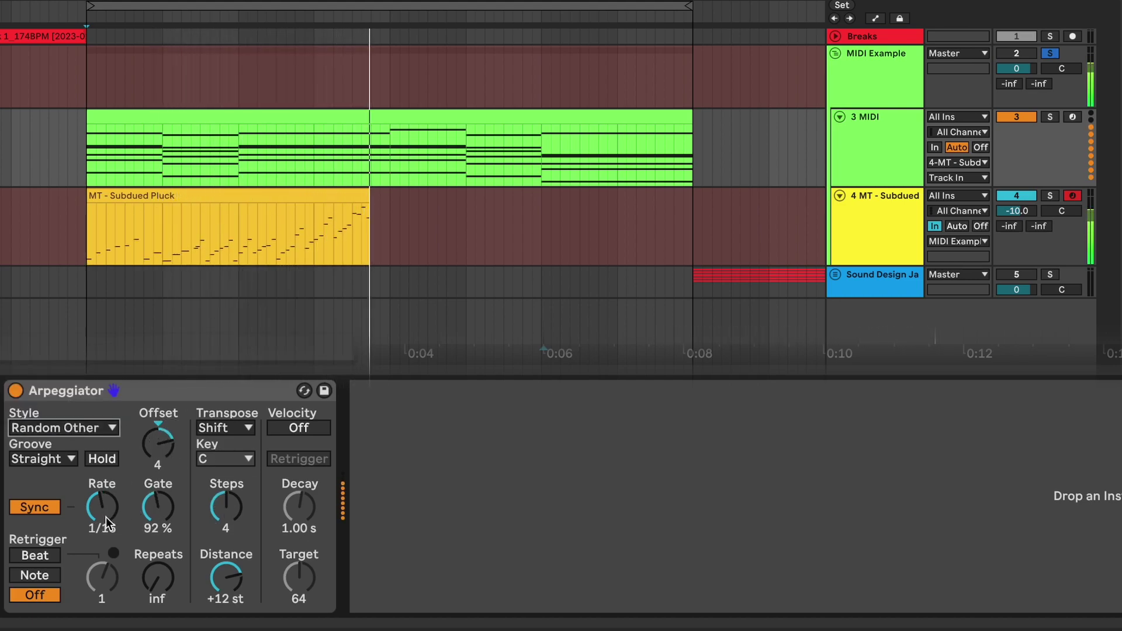
pyautogui.moveTo(107, 522)
pyautogui.mouseDown()
pyautogui.moveTo(107, 496)
pyautogui.moveTo(107, 512)
pyautogui.mouseUp()
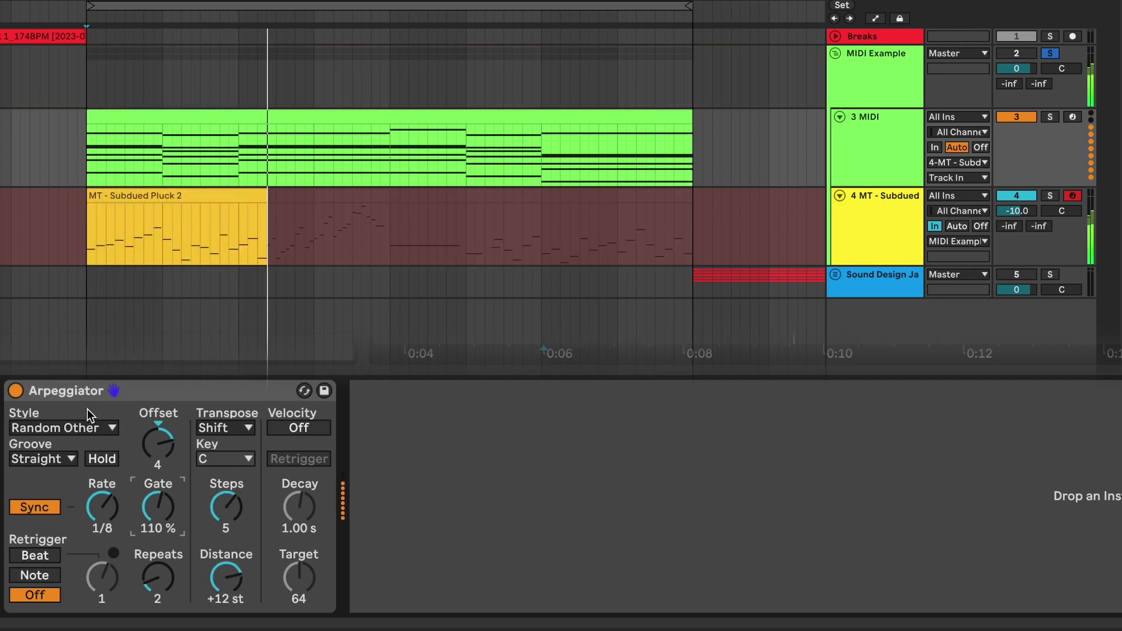
# - Switch the style to Thumb UpDown, raise offset from -1 to 4, and add random note variation
pyautogui.click(65, 427)
pyautogui.click(35, 309)
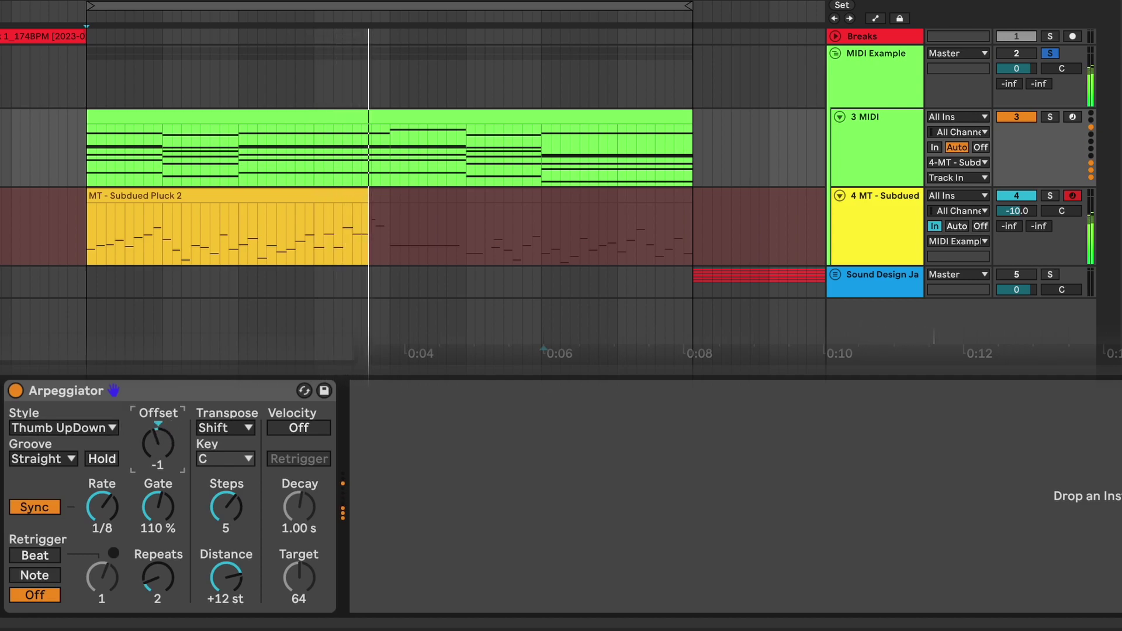
pyautogui.moveTo(162, 418); pyautogui.dragTo(162, 409)
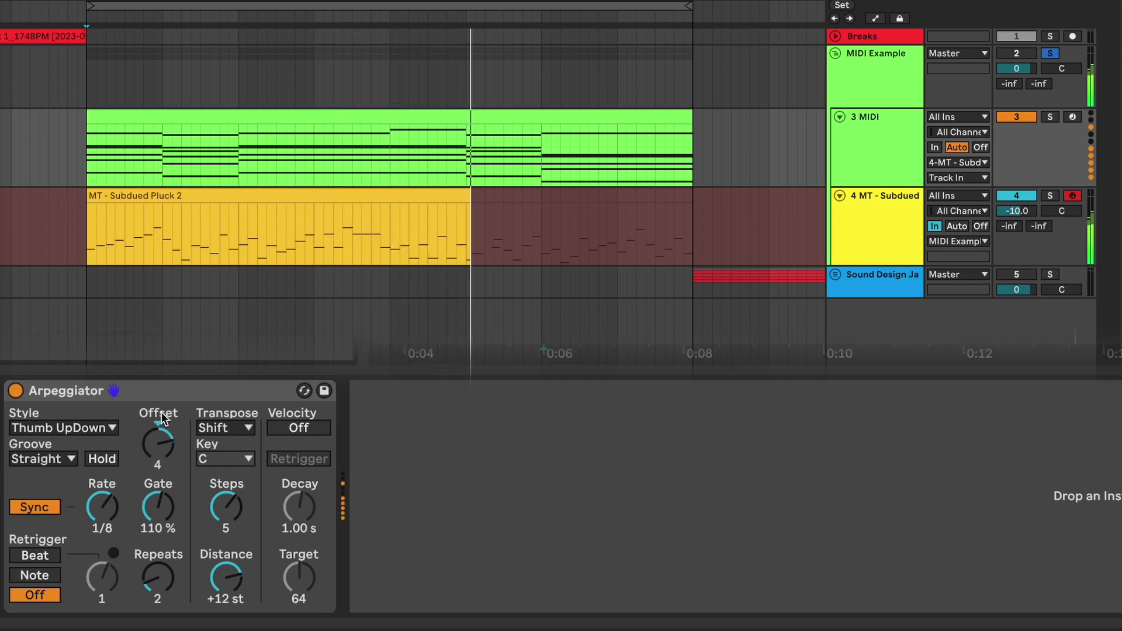
pyautogui.moveTo(386, 440)
pyautogui.mouseDown()
pyautogui.moveTo(387, 427)
pyautogui.moveTo(391, 440)
pyautogui.mouseUp()
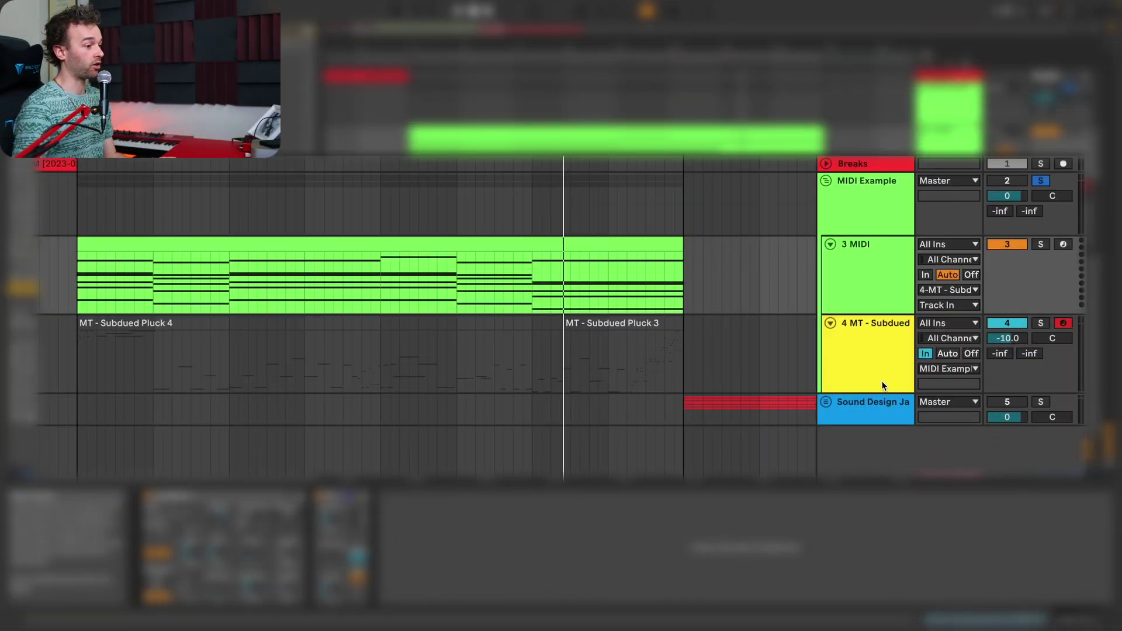
# - Show the 4 MT - Subdued take lanes and set its input monitoring to Off
pyautogui.rightClick(882, 381)
pyautogui.hotkey('ctrl', 'alt', 'u')
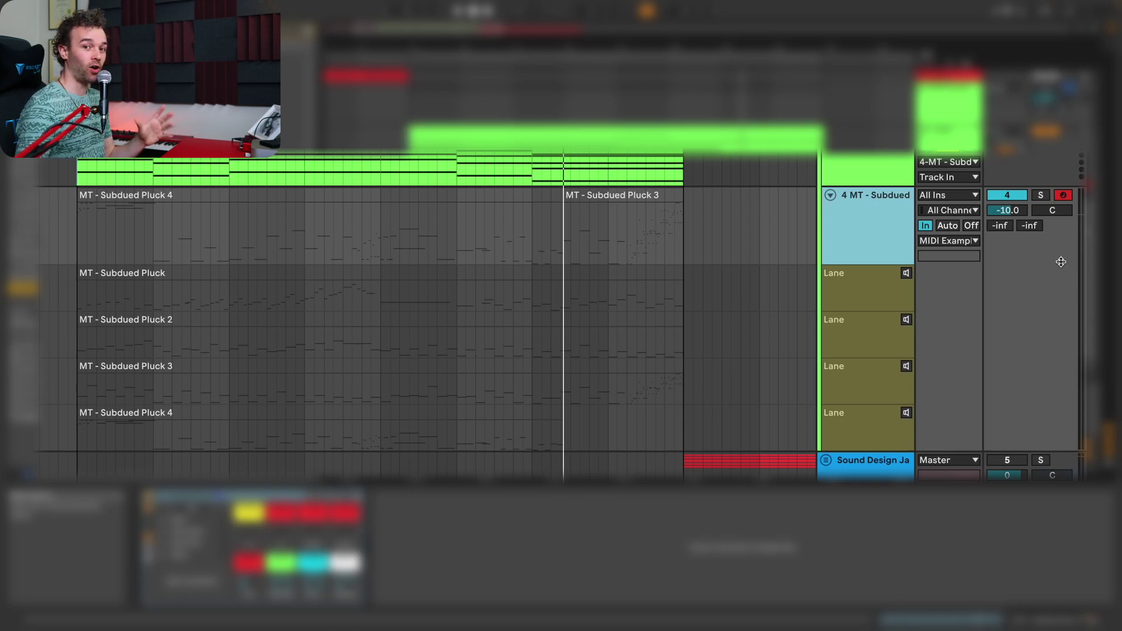
pyautogui.click(972, 226)
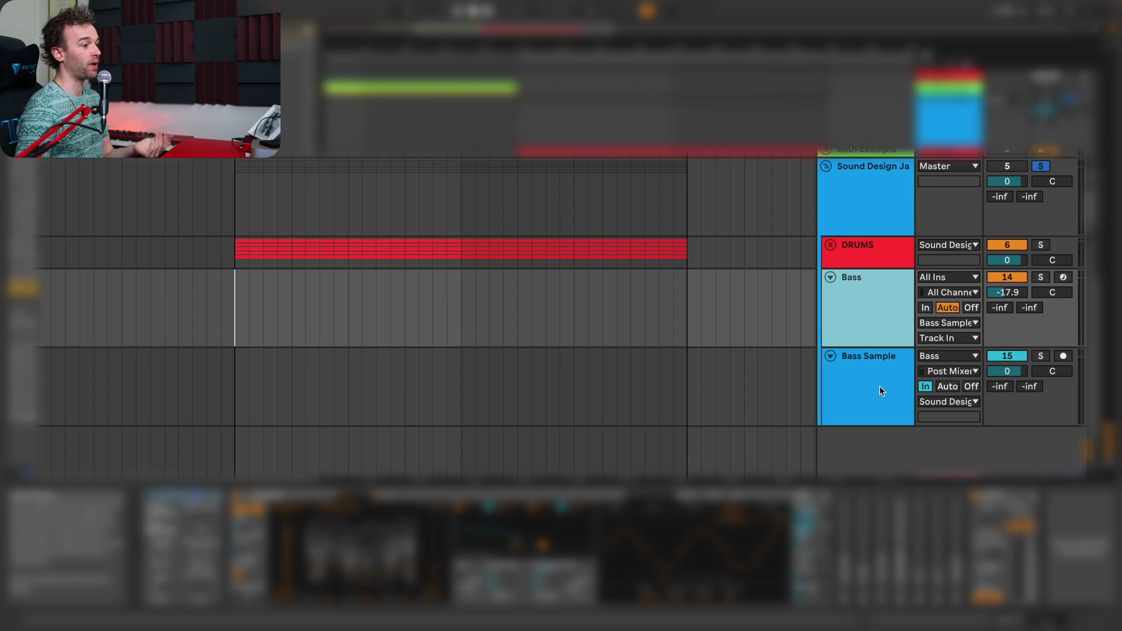
# - Select the Bass Sample track to view its devices and Bass post-mixer input
pyautogui.click(882, 391)
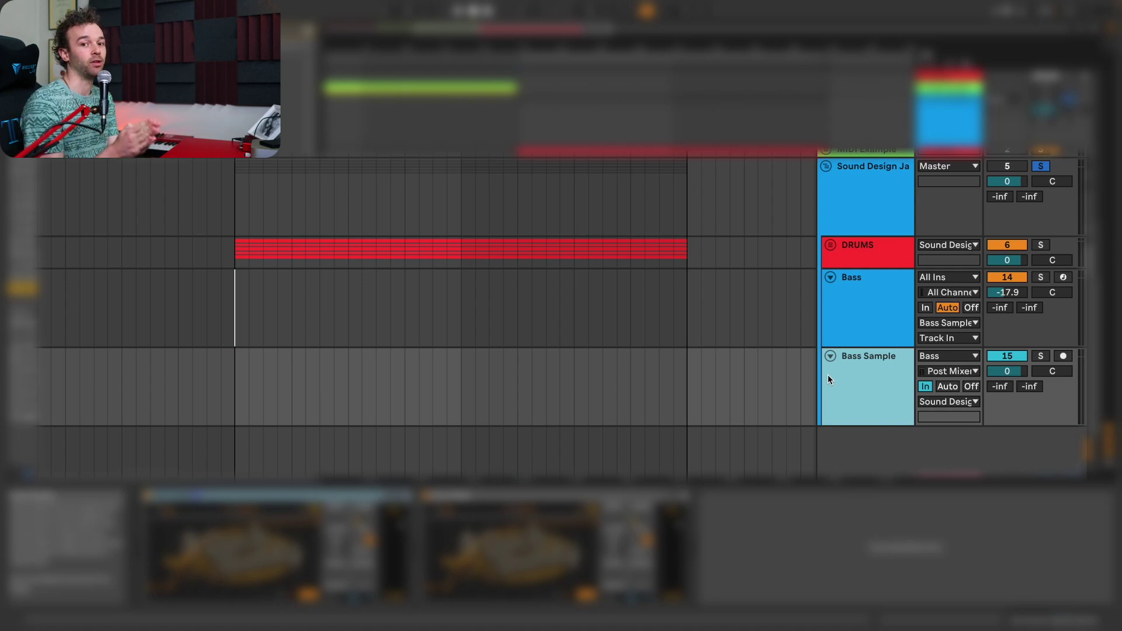
# - Arm the Bass track and mark the recording time range across Bass Sample
pyautogui.click(876, 264)
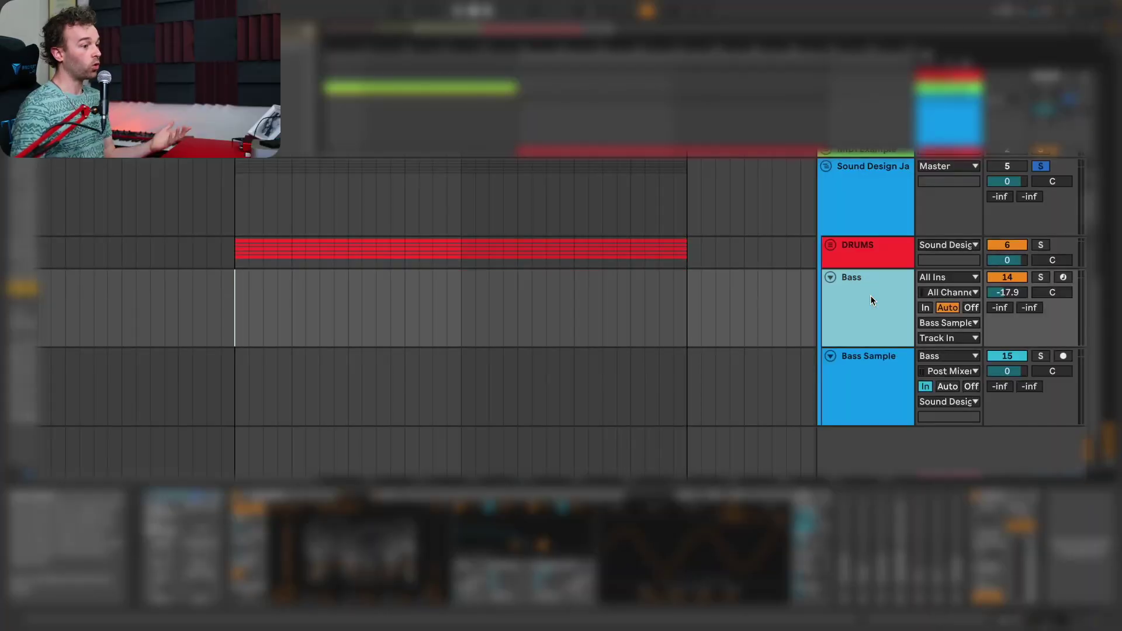
pyautogui.click(1063, 277)
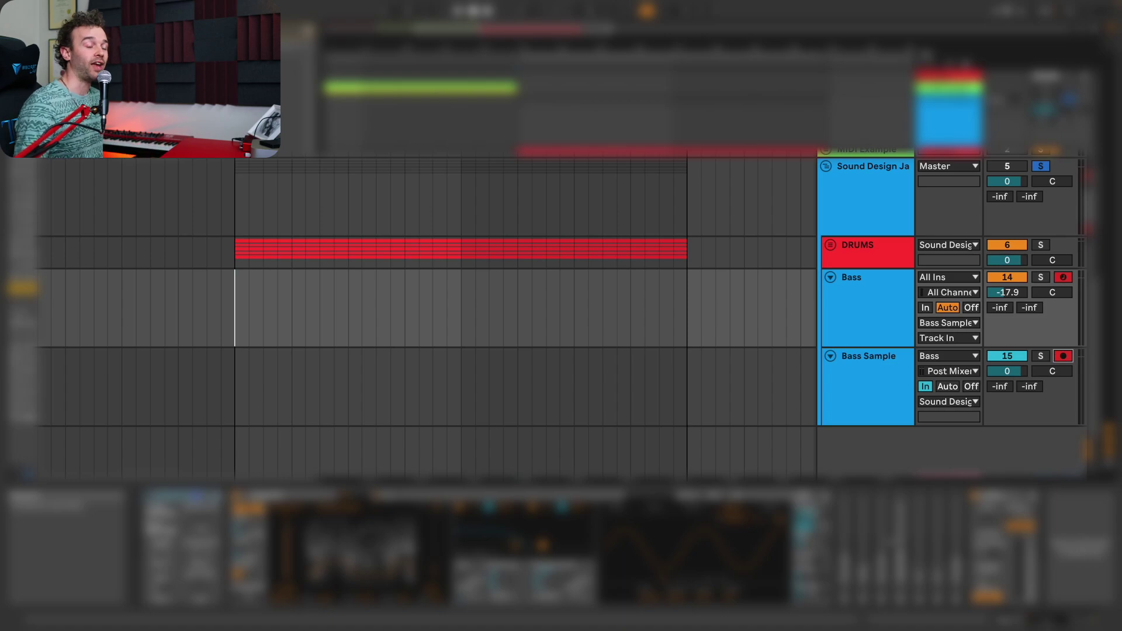
pyautogui.moveTo(234, 401); pyautogui.dragTo(676, 407)
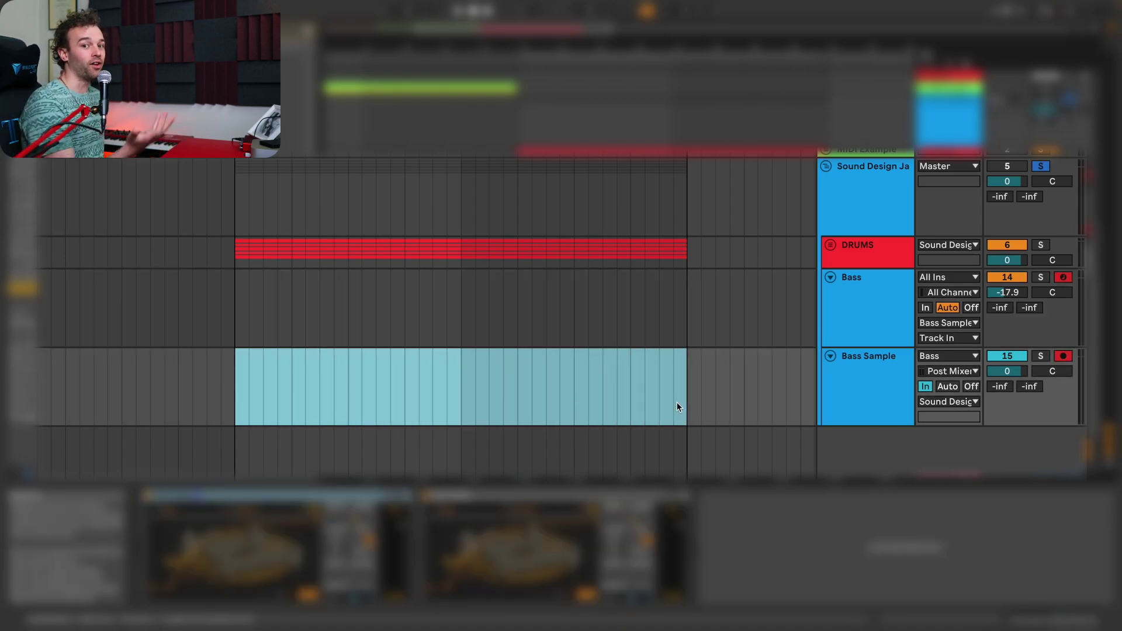
# - Start recording with F9, then enable Wavetable Osc 2 and sweep the filters up to 20.5 kHz
pyautogui.press('F9')
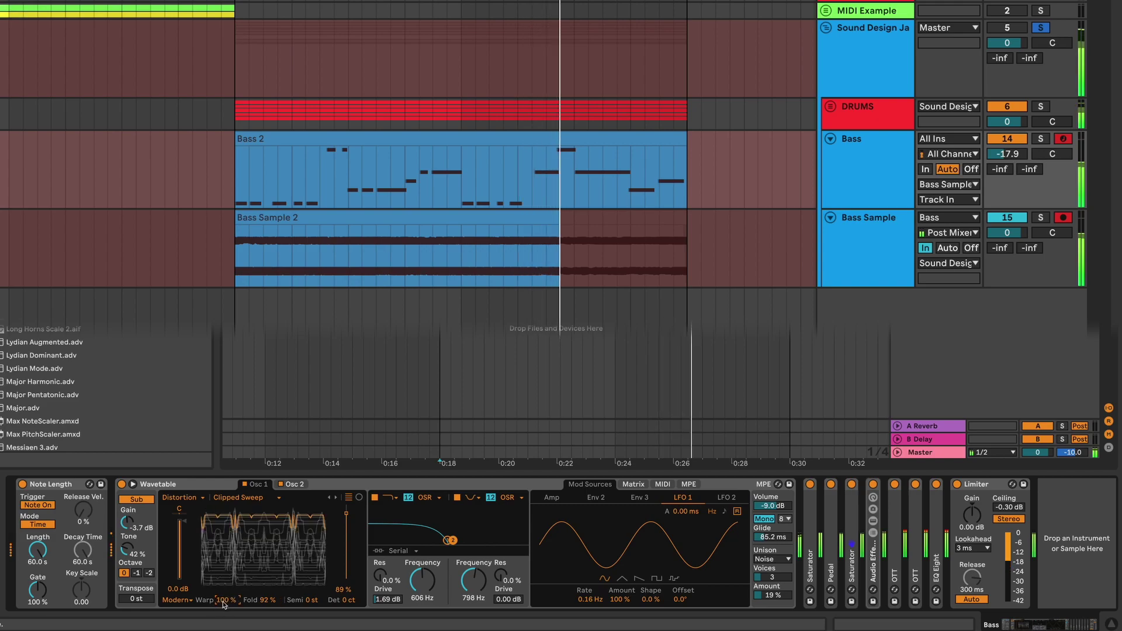
pyautogui.click(280, 484)
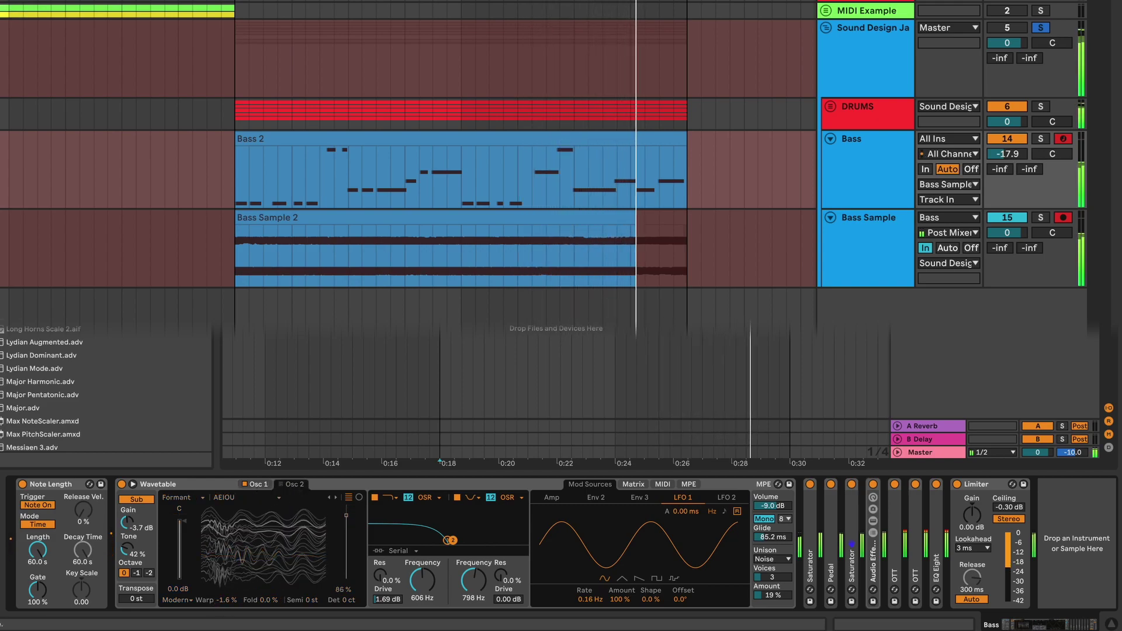
pyautogui.click(280, 484)
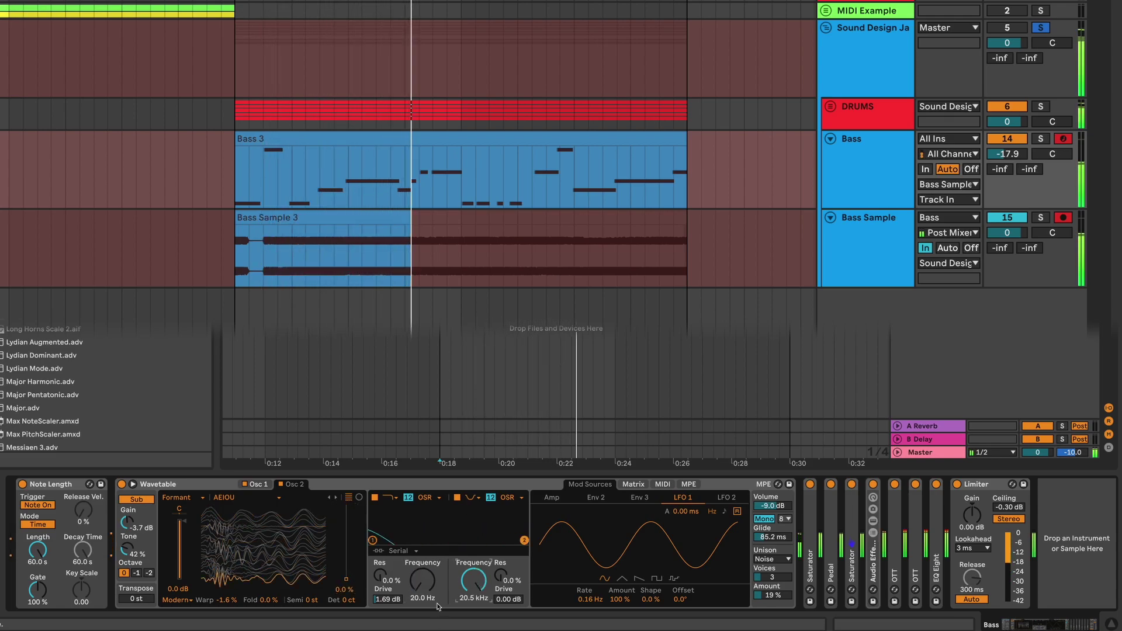
pyautogui.moveTo(448, 538); pyautogui.dragTo(495, 539)
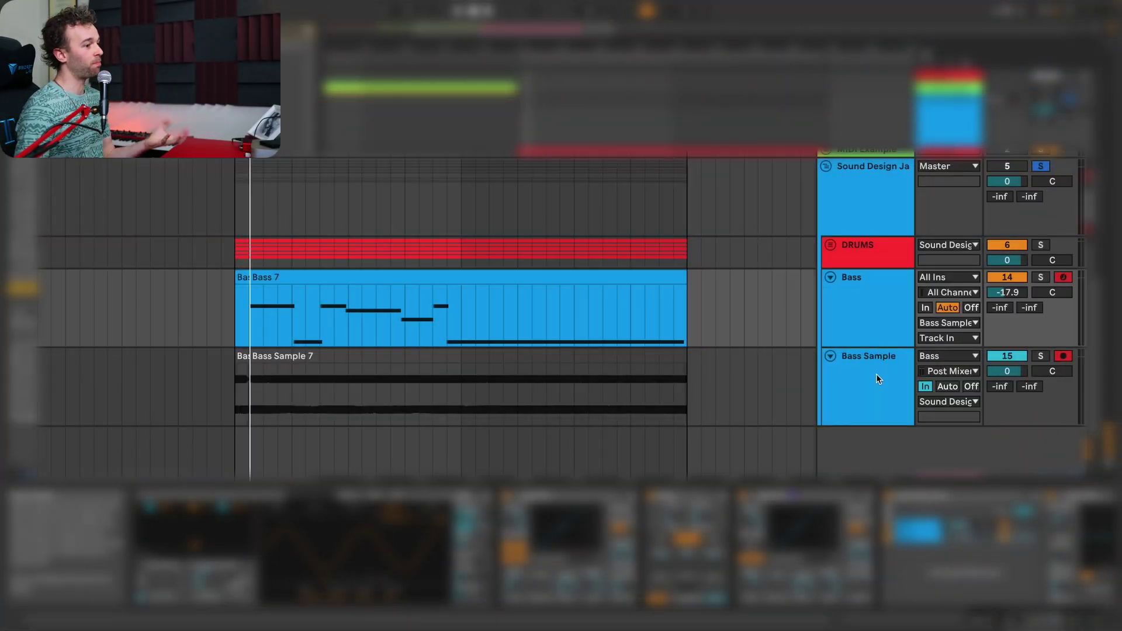
# - Set Bass Sample's monitoring to Off, show its take lanes, and disable grid snapping
pyautogui.click(877, 376)
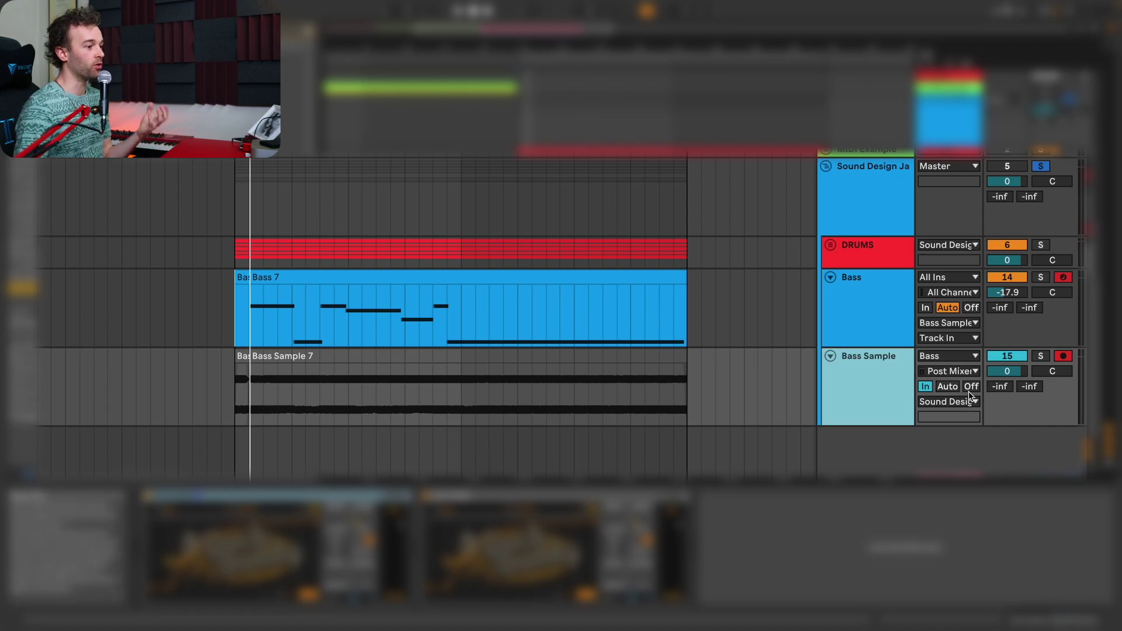
pyautogui.click(971, 387)
pyautogui.rightClick(852, 388)
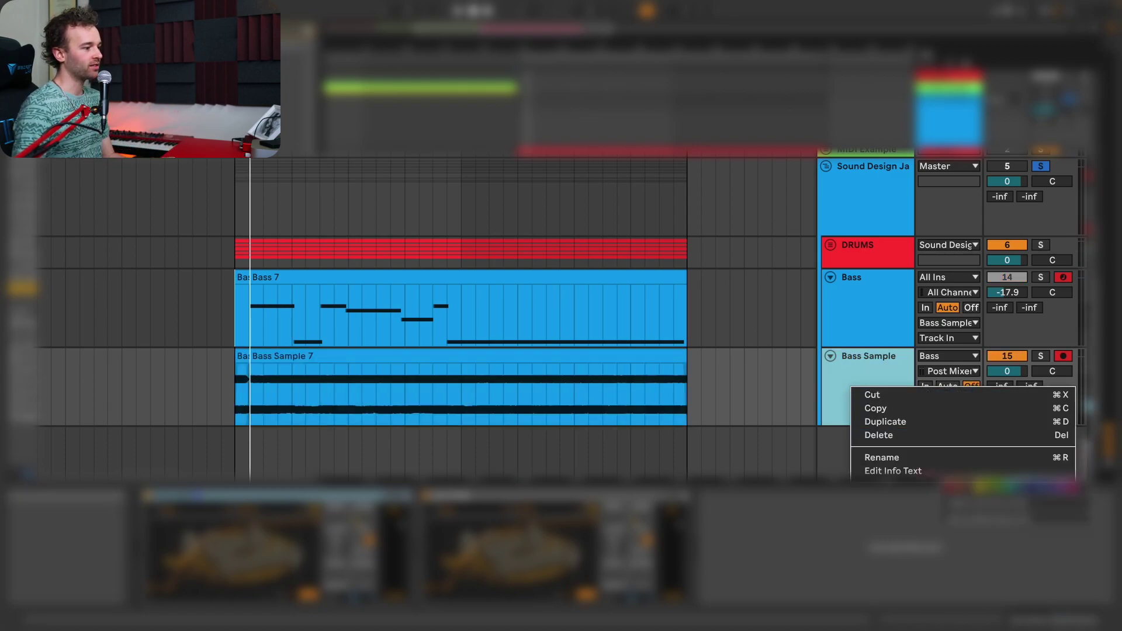
pyautogui.click(888, 545)
pyautogui.scroll(-5, 626, 544)
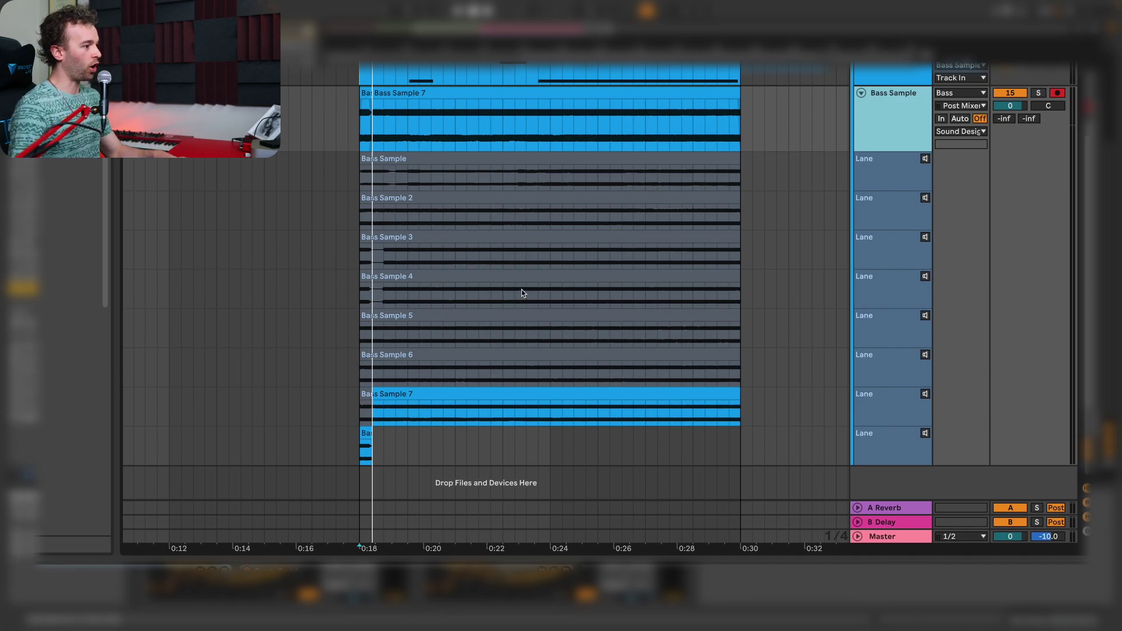
pyautogui.hotkey('ctrl', '4')
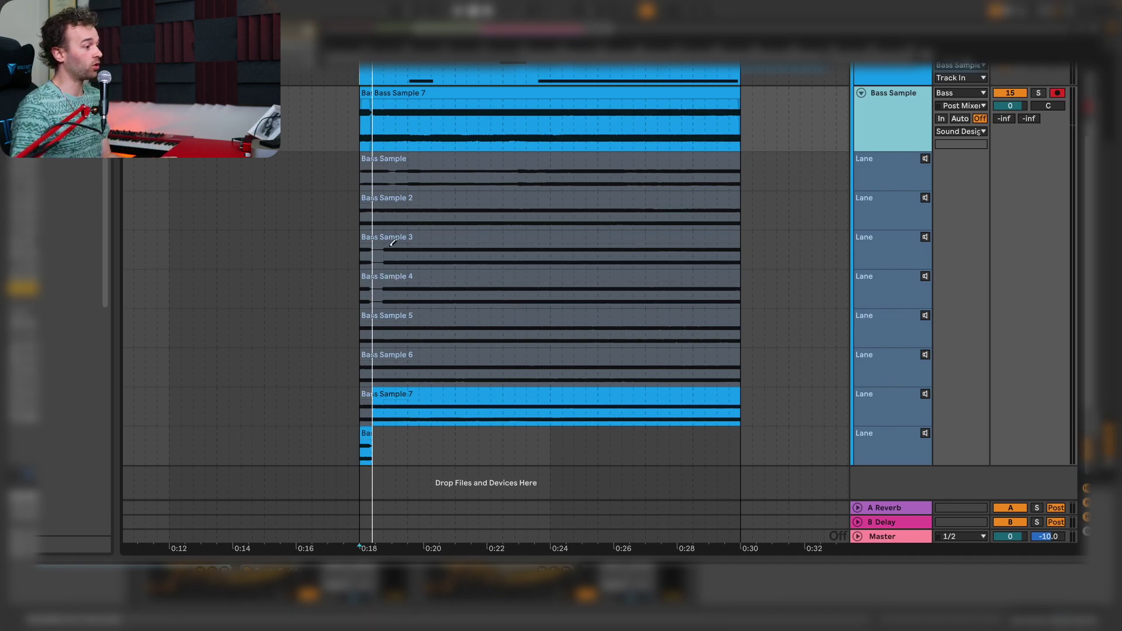
# - Comp short slices from Bass Sample takes 1–5, then hide the lanes and play back
pyautogui.moveTo(390, 246); pyautogui.dragTo(394, 246)
pyautogui.moveTo(431, 328); pyautogui.dragTo(443, 328)
pyautogui.moveTo(435, 205); pyautogui.dragTo(469, 205)
pyautogui.moveTo(628, 289); pyautogui.dragTo(649, 289)
pyautogui.moveTo(526, 172); pyautogui.dragTo(600, 205)
pyautogui.click(620, 194)
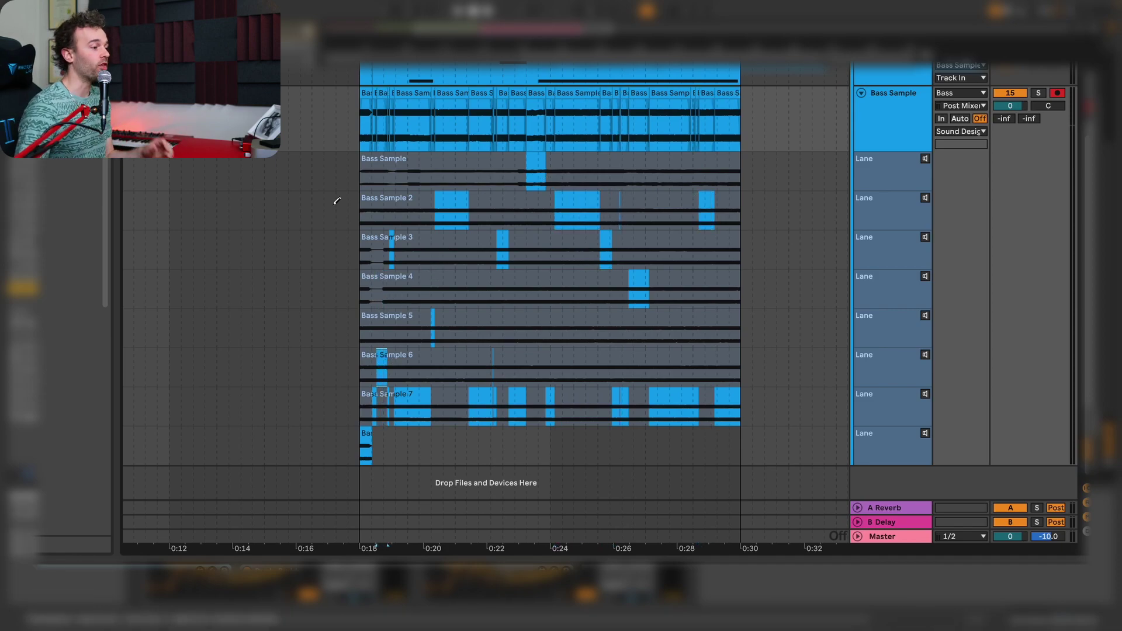
pyautogui.moveTo(415, 175); pyautogui.dragTo(425, 176)
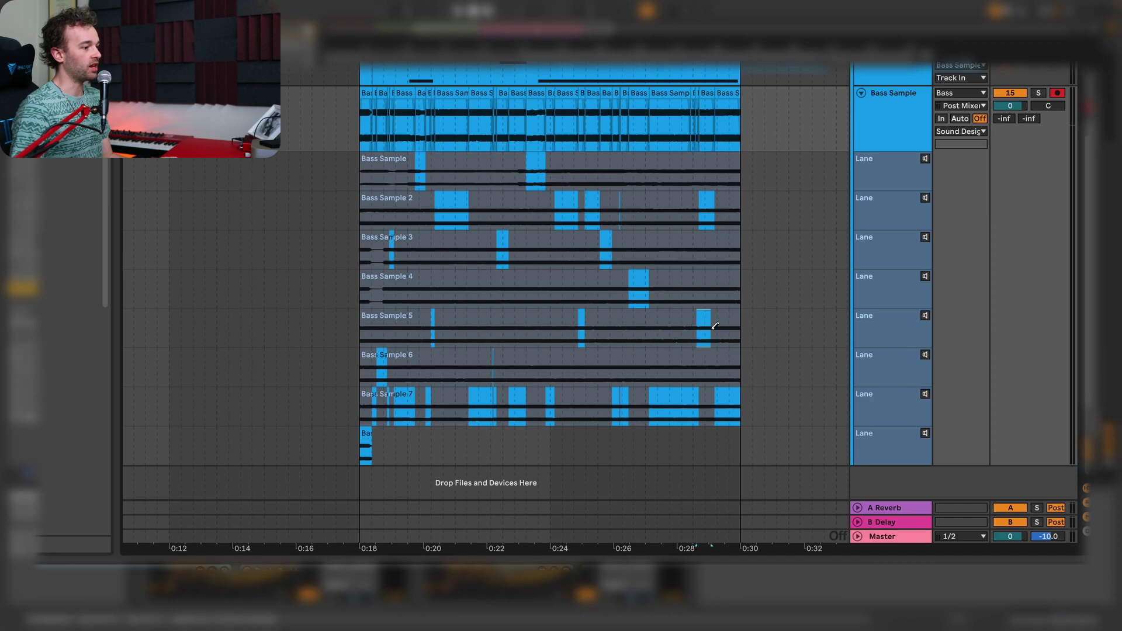
pyautogui.click(714, 326)
pyautogui.scroll(5, 635, 245)
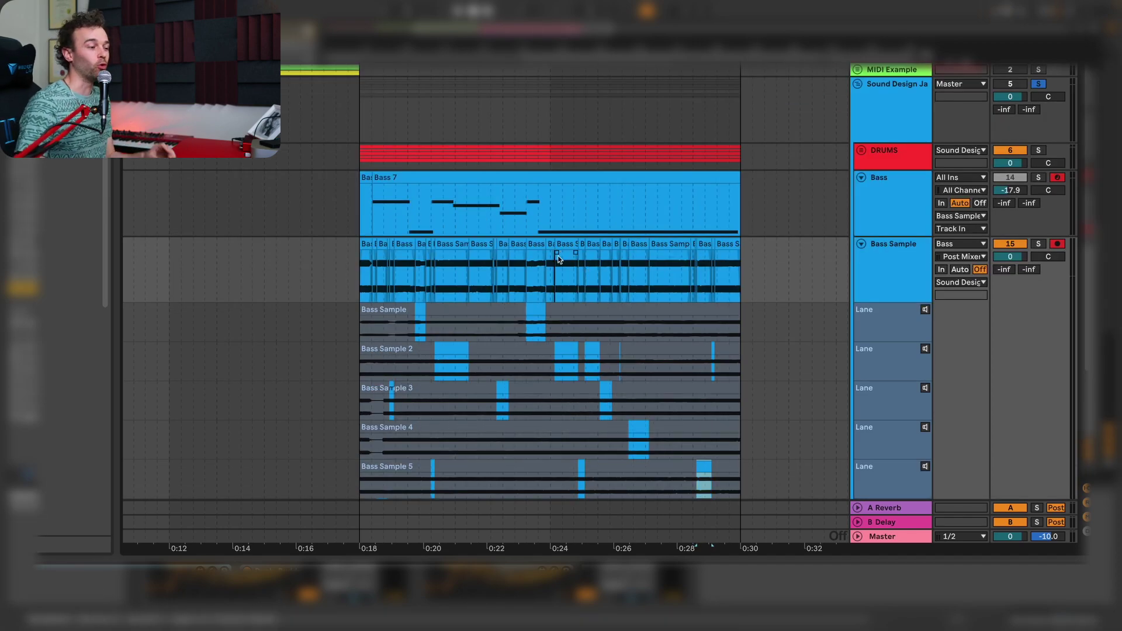
pyautogui.hotkey('ctrl', 'alt', 'u')
pyautogui.press('space')
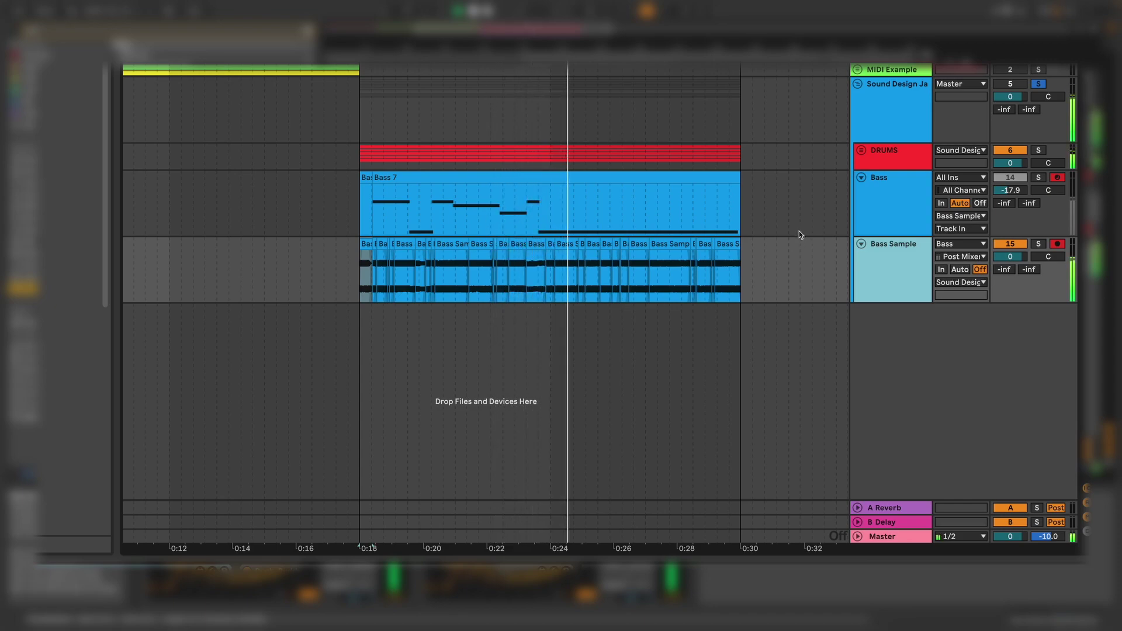
# - Show the Bass Sample take lanes again from the track's context menu
pyautogui.moveTo(729, 276)
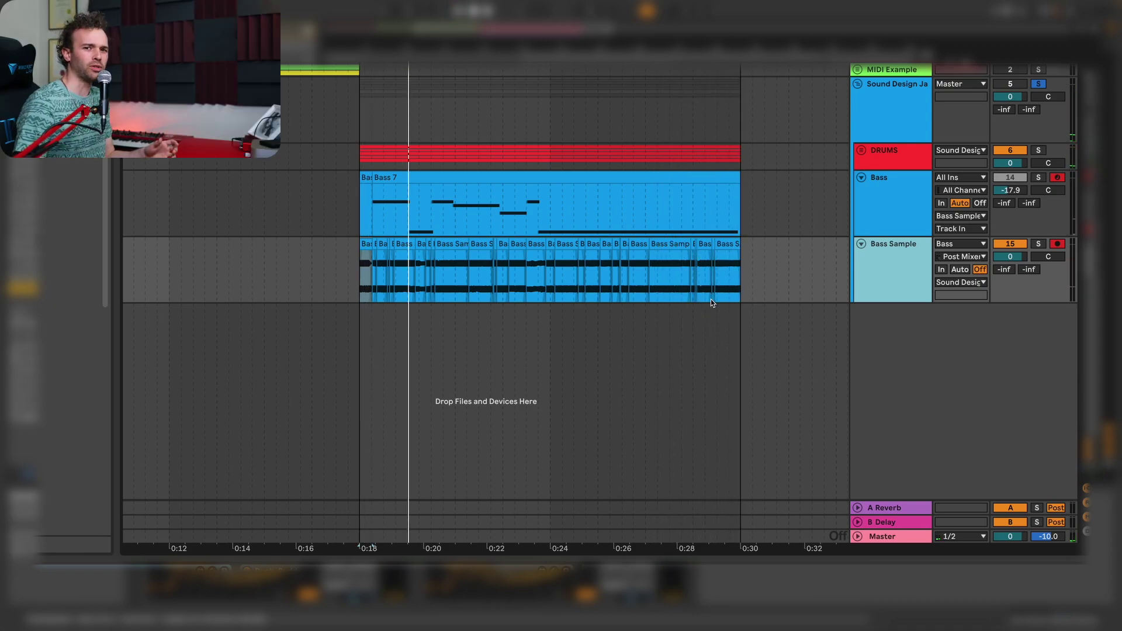
pyautogui.rightClick(881, 272)
pyautogui.click(864, 267)
pyautogui.rightClick(863, 267)
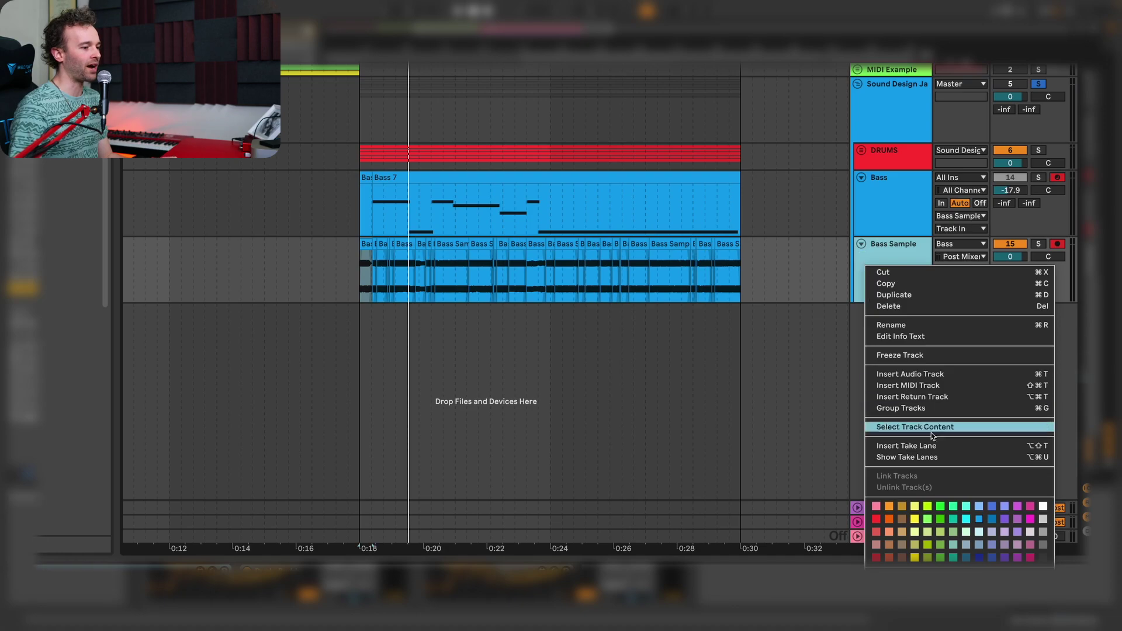
pyautogui.click(894, 456)
# - Comp the 0:19, 0:21 and 0:23 pieces from takes 6, 2 and 4, widening the first-take range
pyautogui.moveTo(395, 420); pyautogui.dragTo(434, 421)
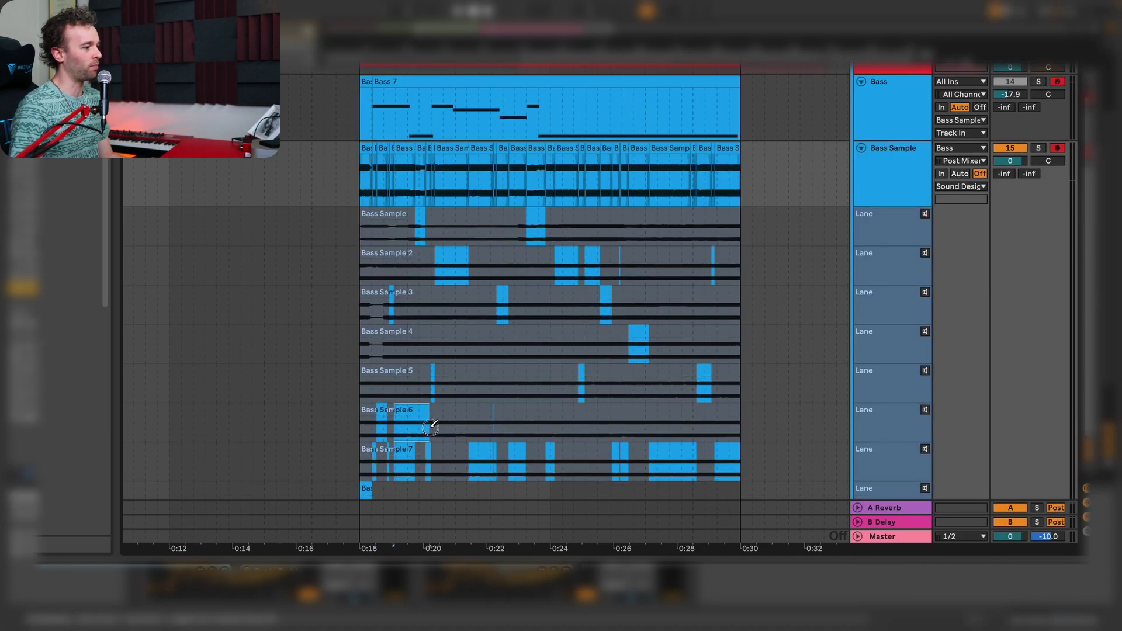
pyautogui.moveTo(487, 264); pyautogui.dragTo(521, 264)
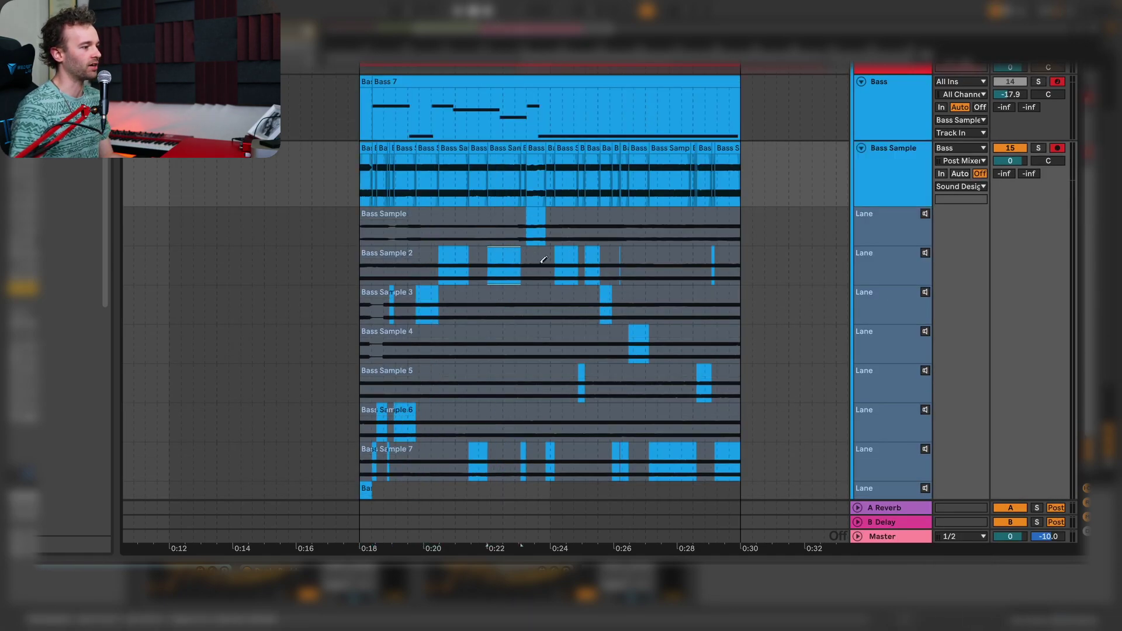
pyautogui.moveTo(656, 228); pyautogui.dragTo(661, 228)
pyautogui.moveTo(546, 353); pyautogui.dragTo(586, 353)
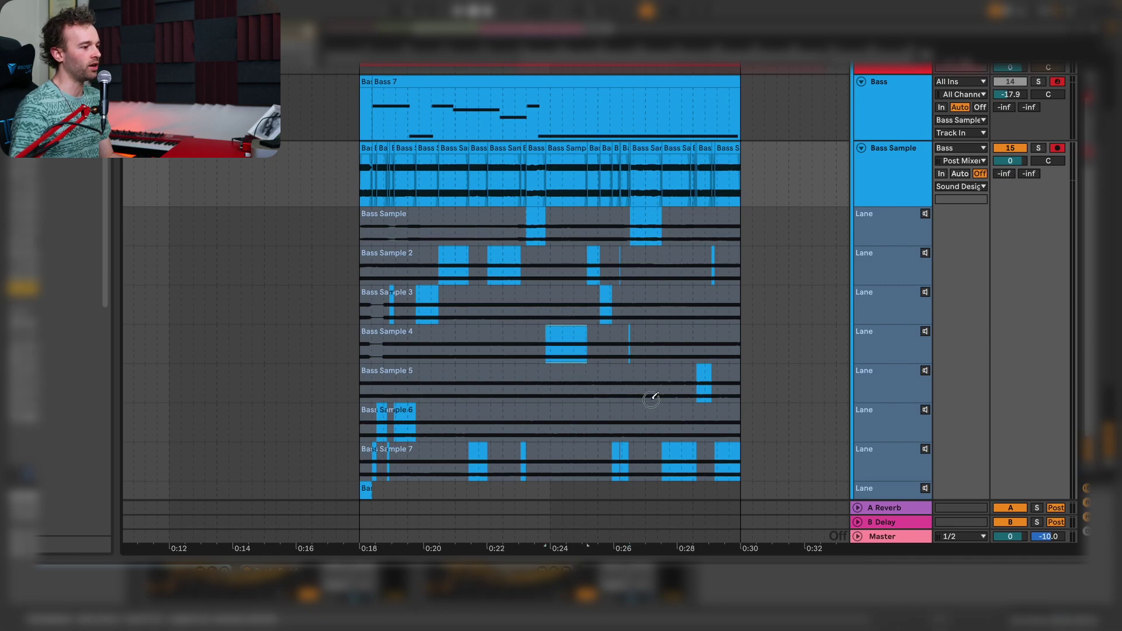